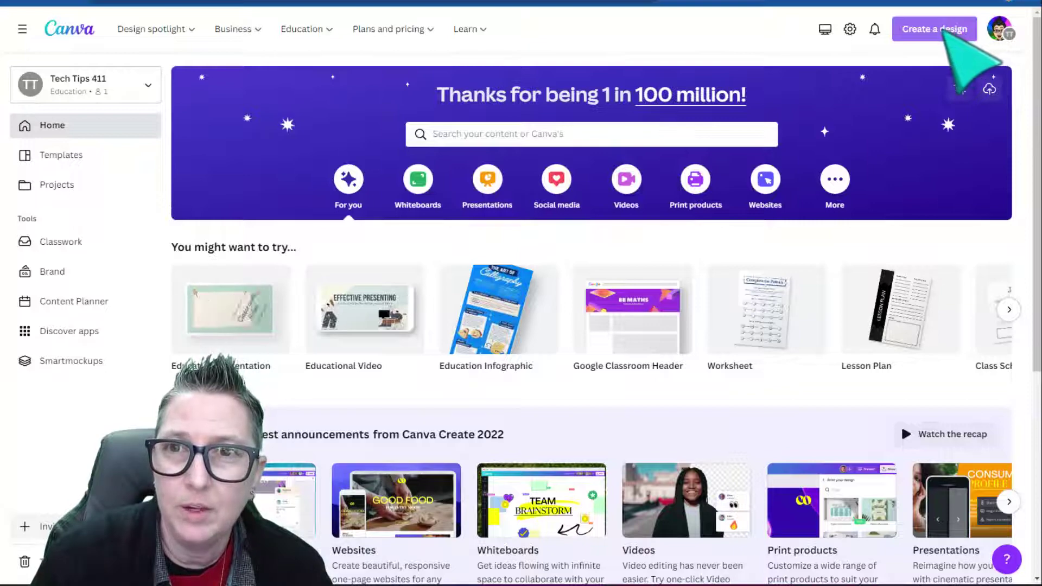
Create a new blank Educational Video design with one 5-second page.
click(945, 27)
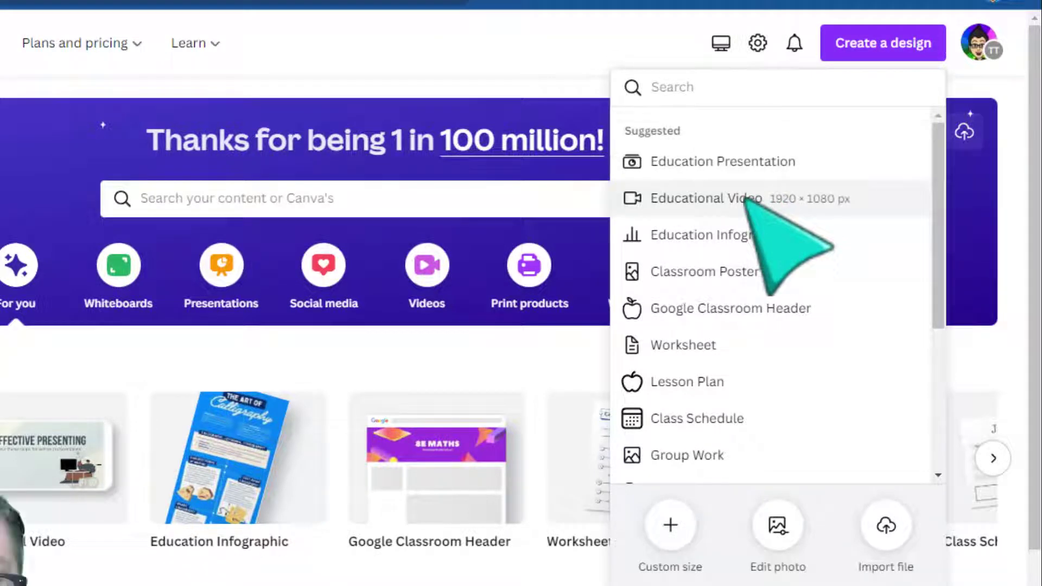
click(706, 198)
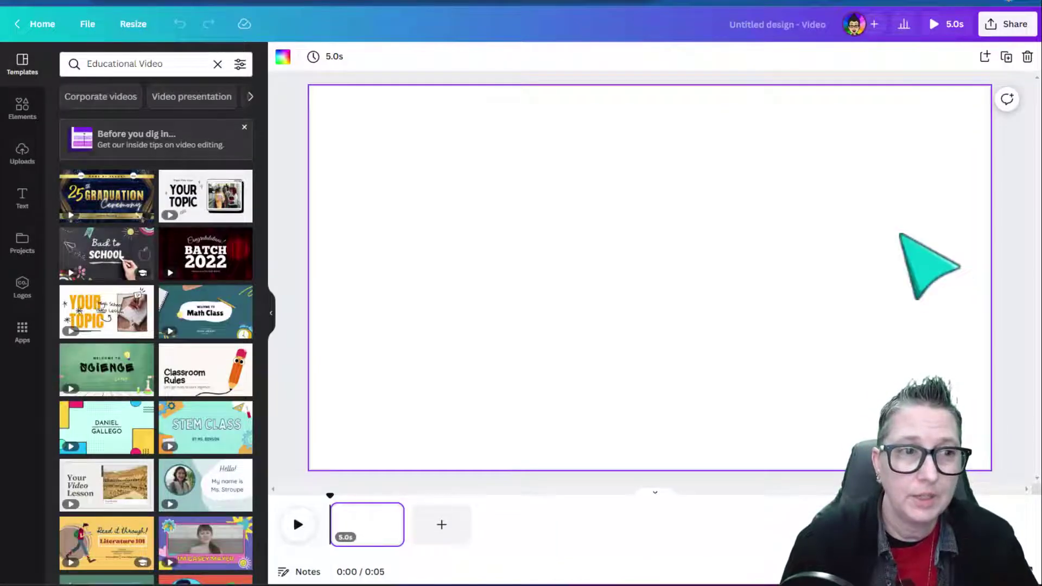
scroll(181, 409, down, 1)
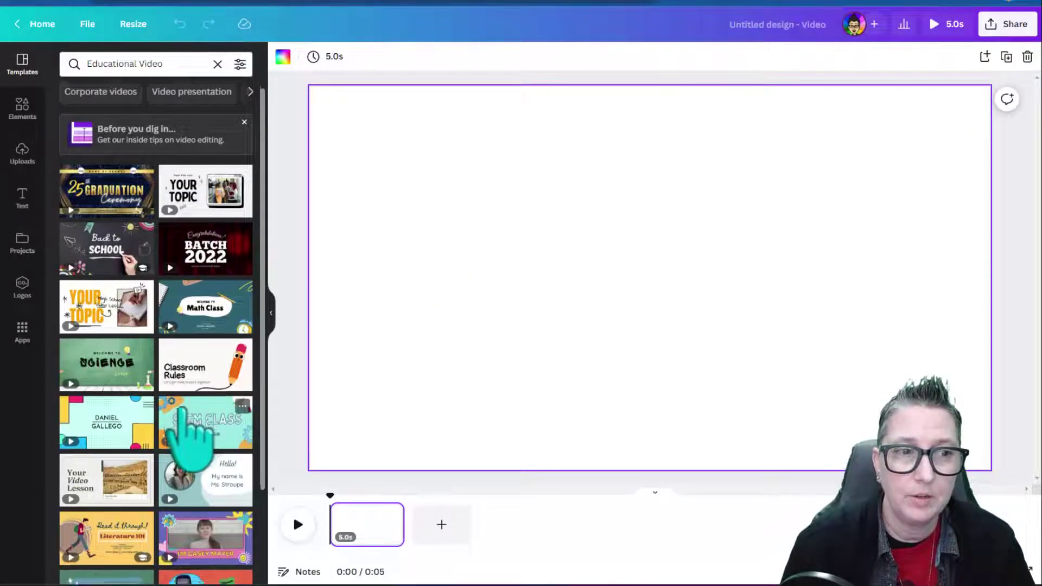
scroll(181, 410, down, 3)
scroll(186, 430, up, 4)
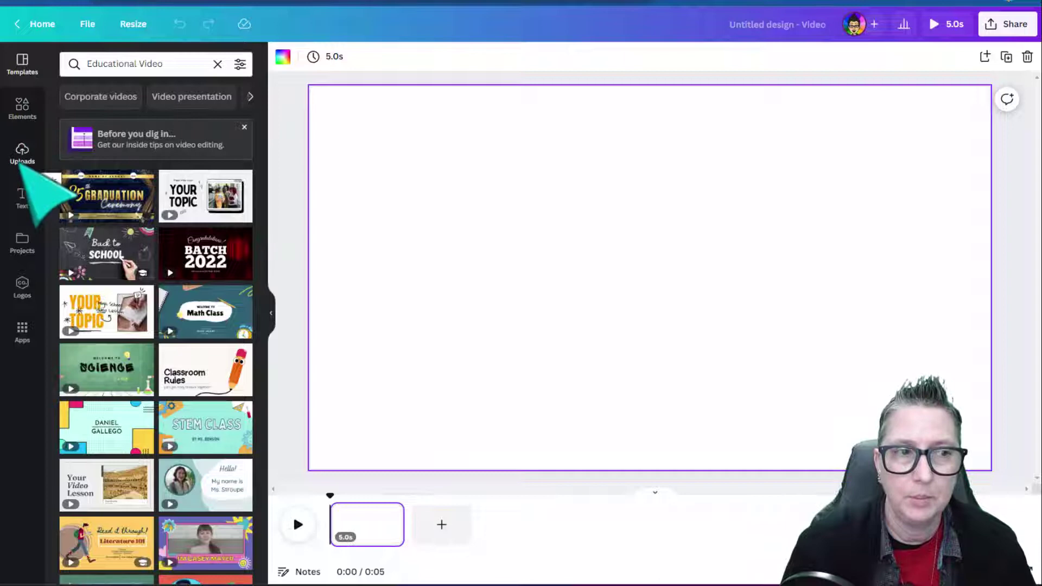
click(23, 340)
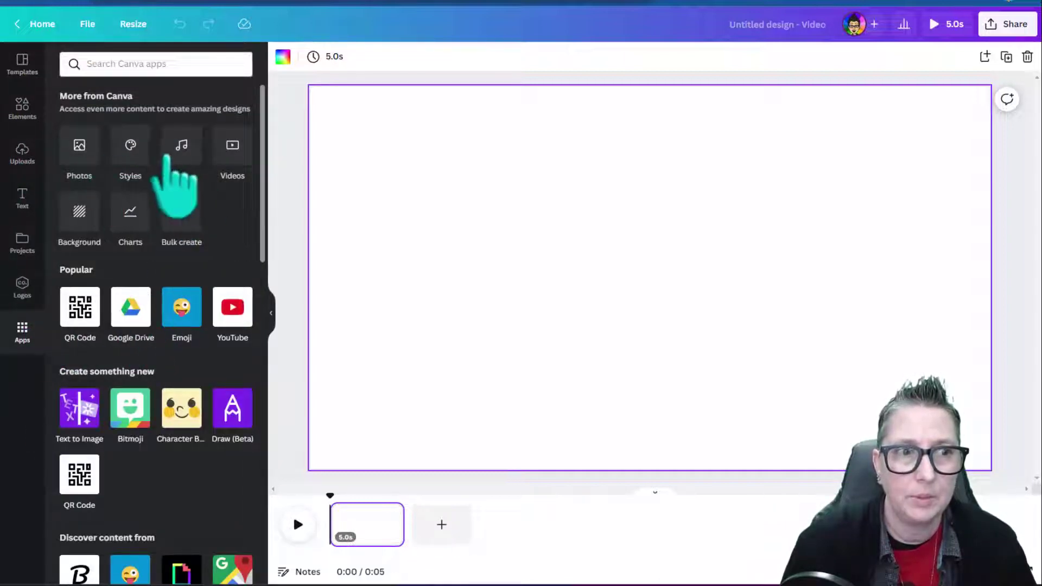
Add Audio, Background, Videos and Photos to the sidebar, ending in the stock video library.
click(191, 149)
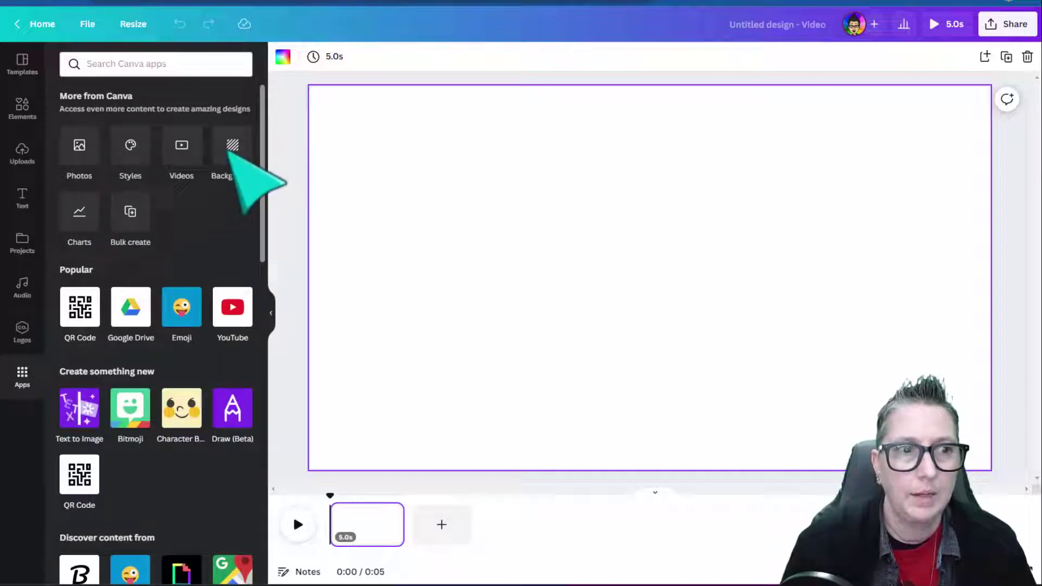
click(231, 153)
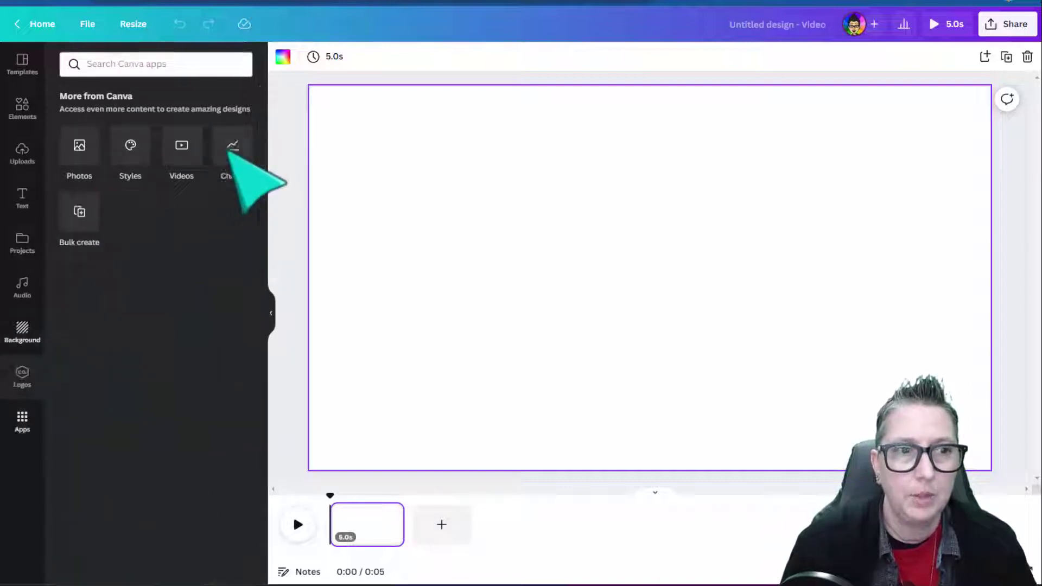
click(24, 422)
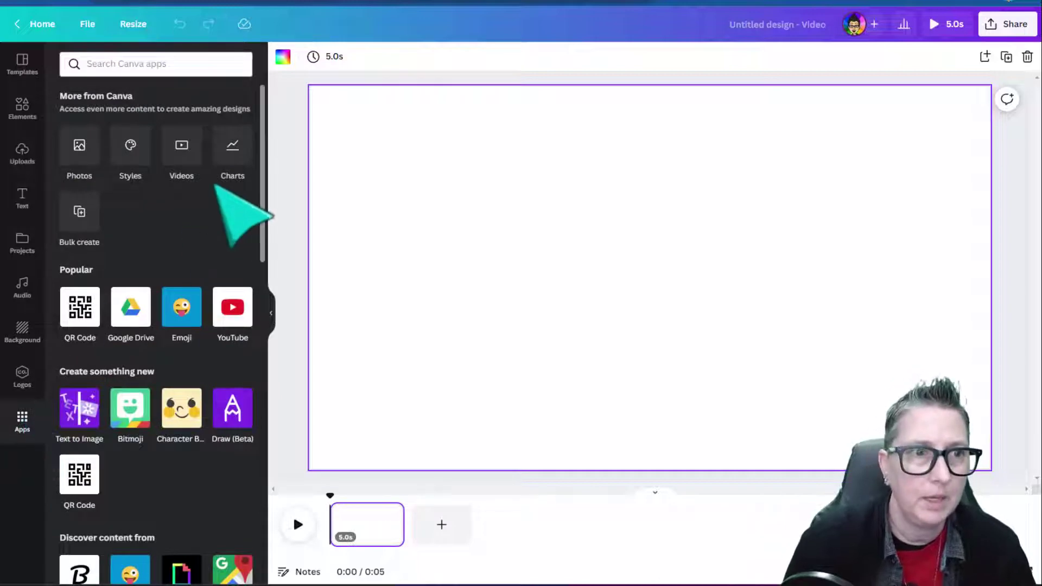
click(190, 155)
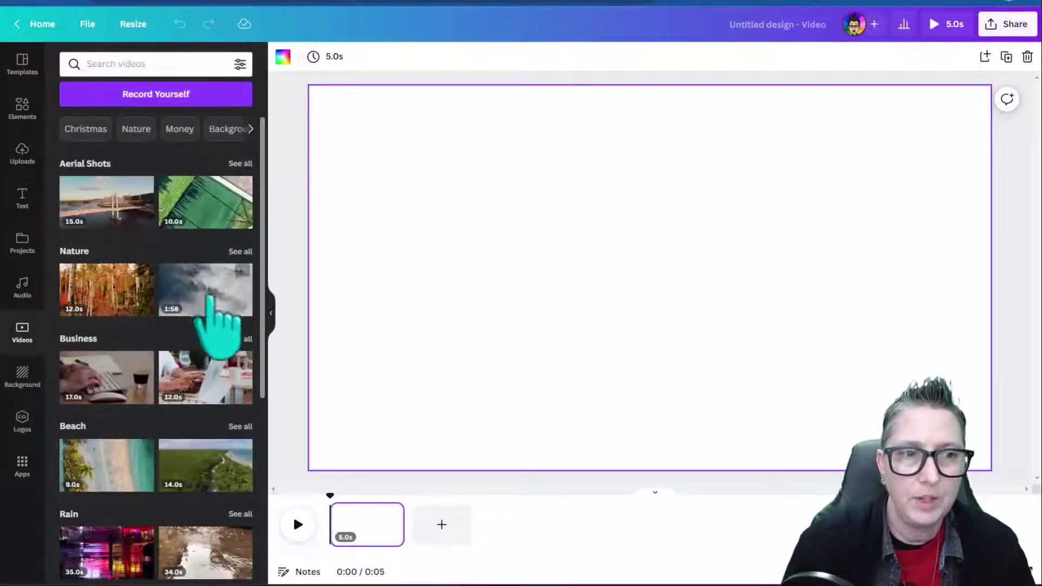
click(21, 470)
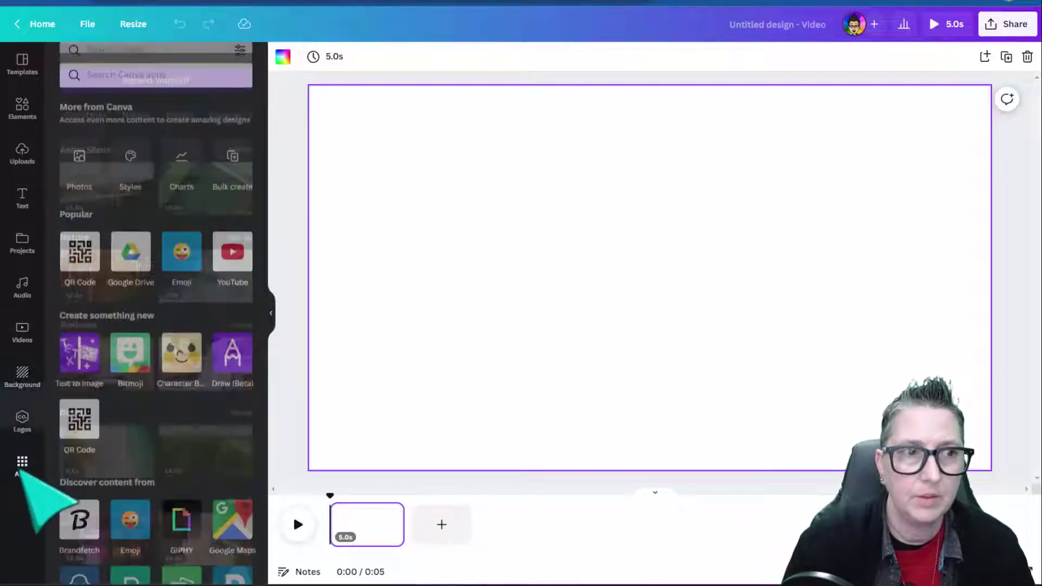
click(79, 145)
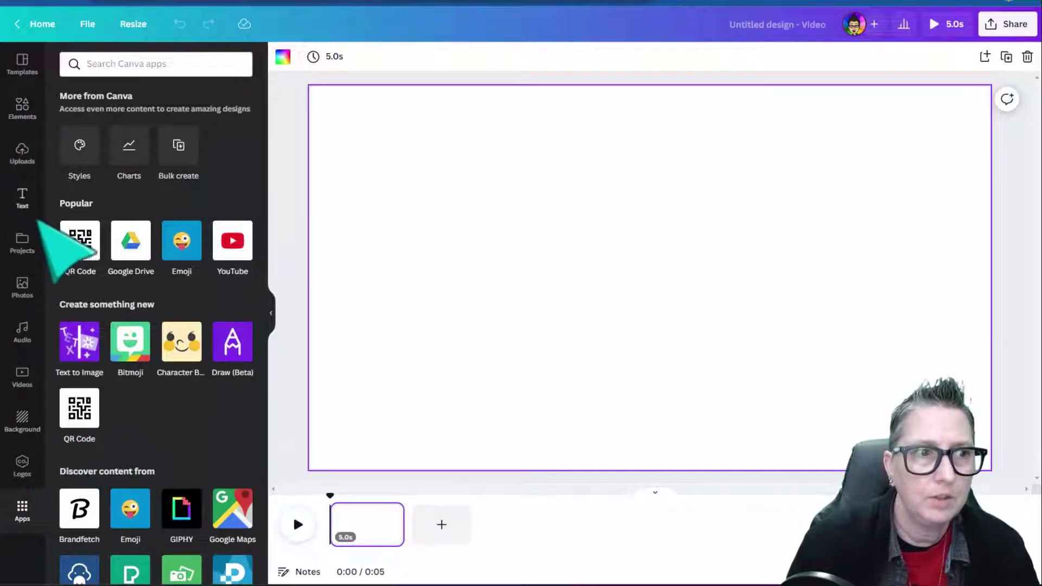
click(24, 379)
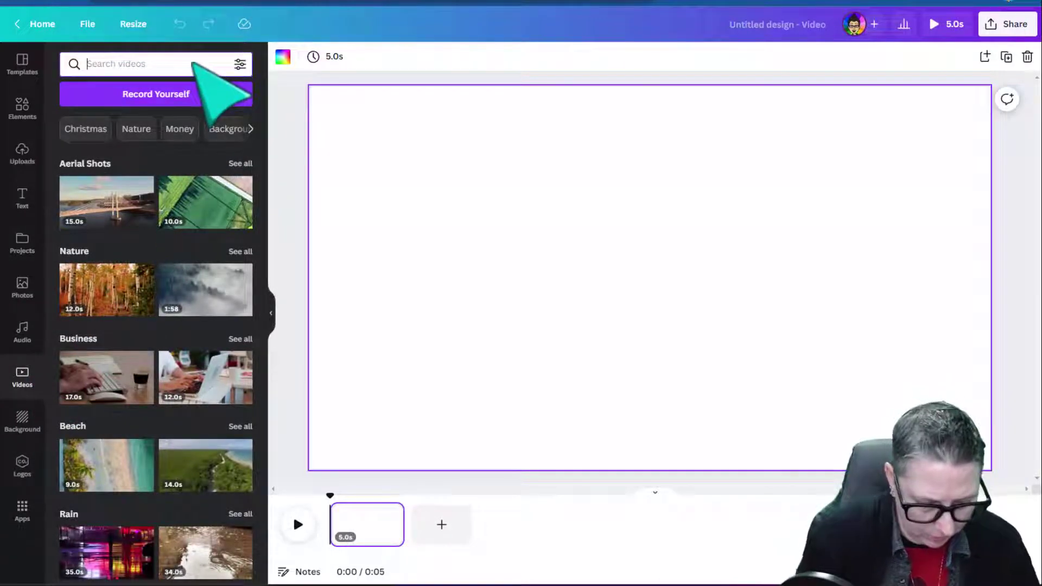
Search videos for 'travel' and enlarge the airplane map clip to fill the page, extending it to 0:18.
text(travel)
key(Return)
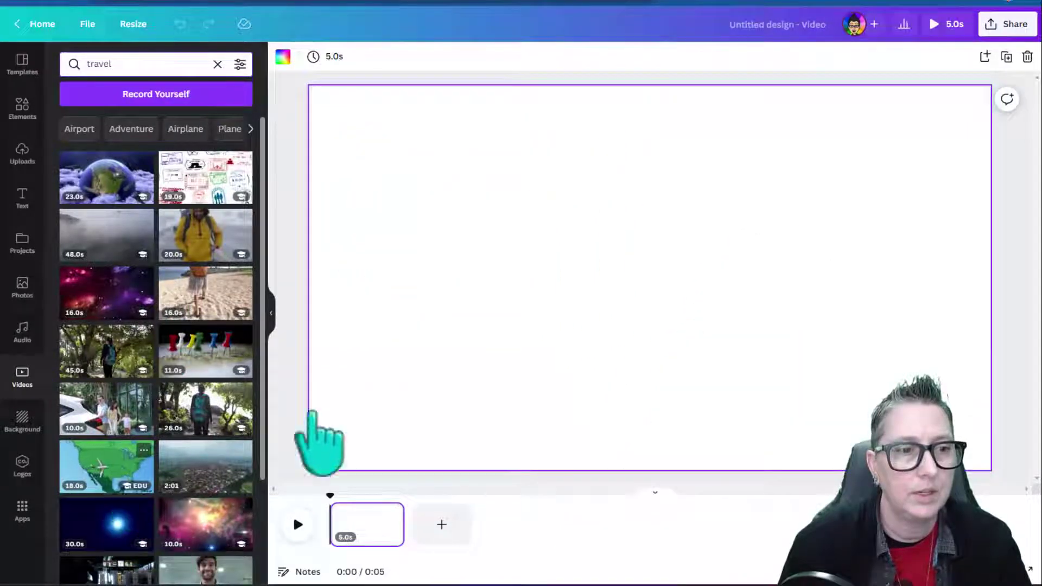
drag(315, 421, 779, 303)
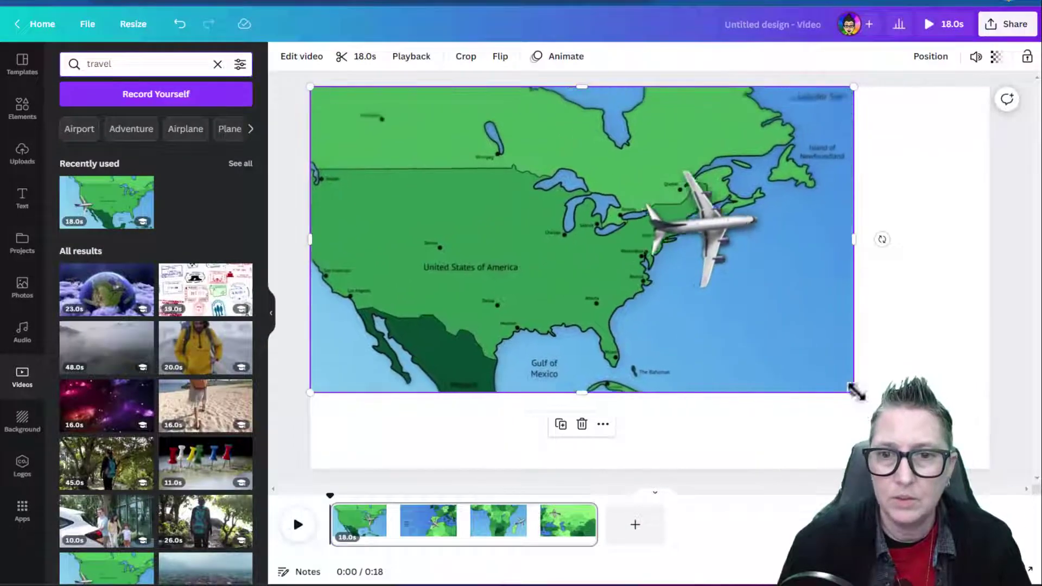
drag(853, 390, 988, 468)
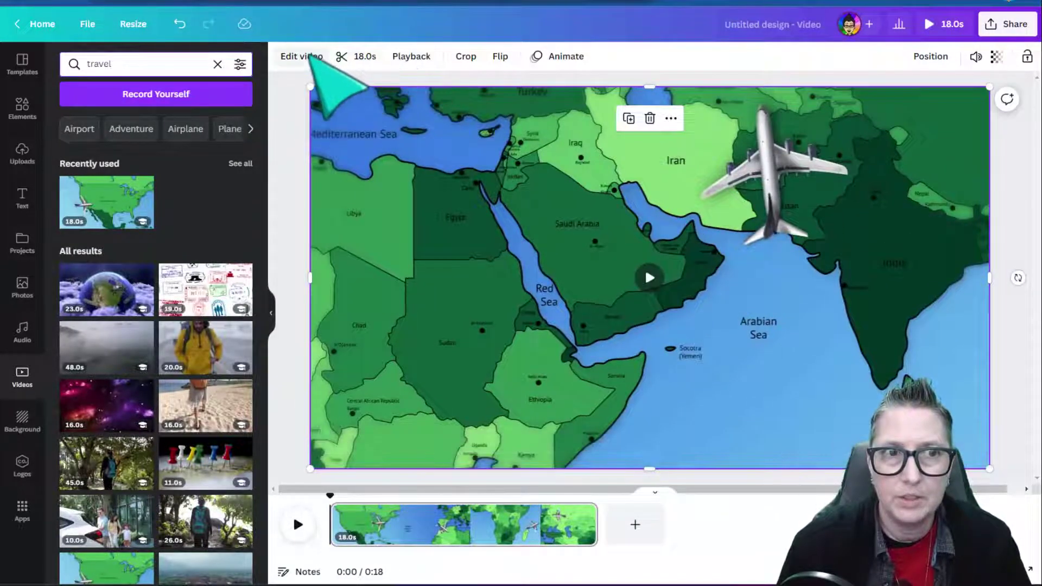
Show the map video's Adjust options for white balance, light and colour.
click(304, 60)
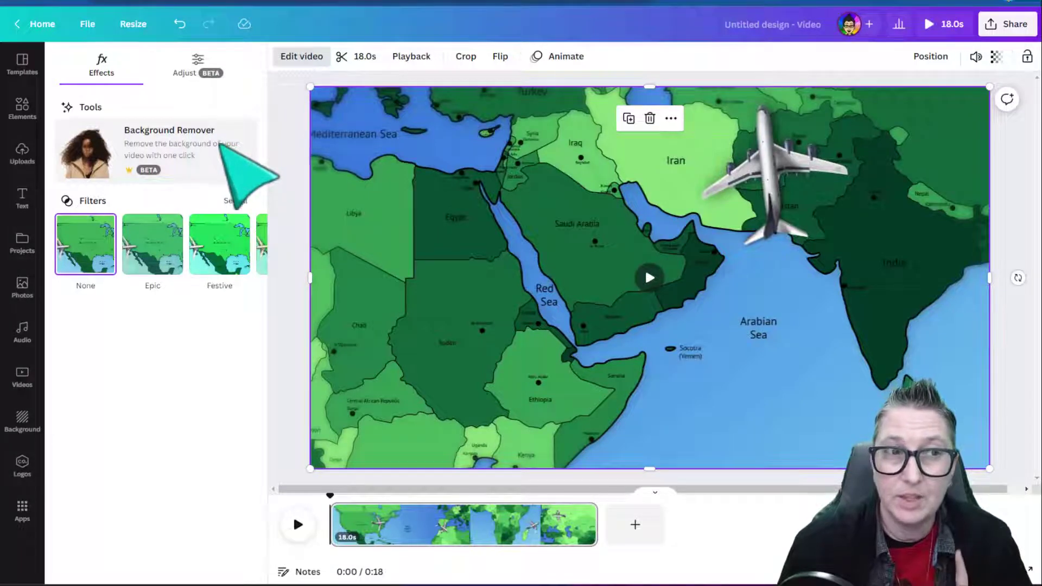
click(197, 63)
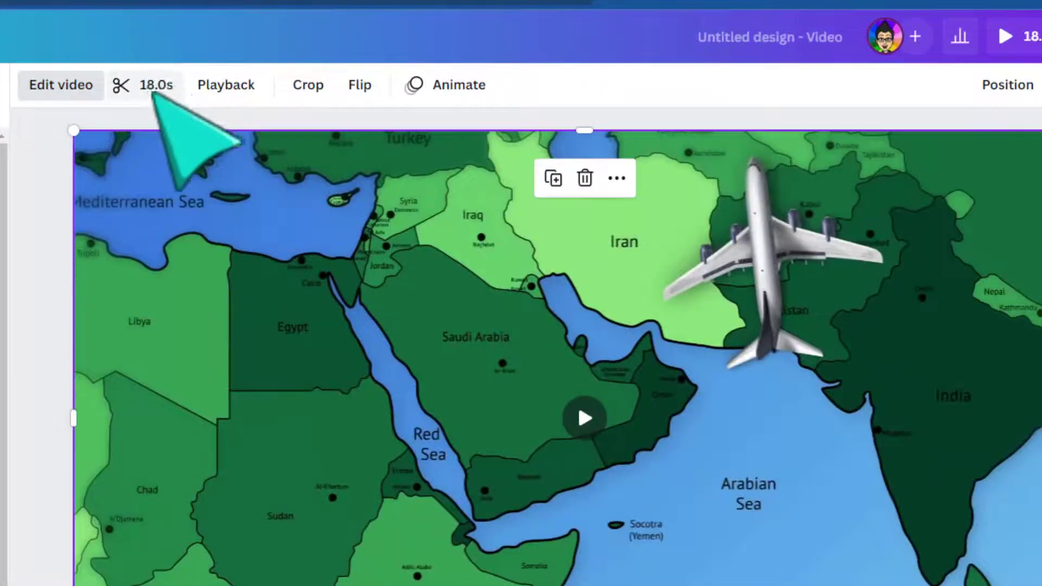
Trim both ends of the map video from 18.0 to 16.4 seconds.
click(155, 87)
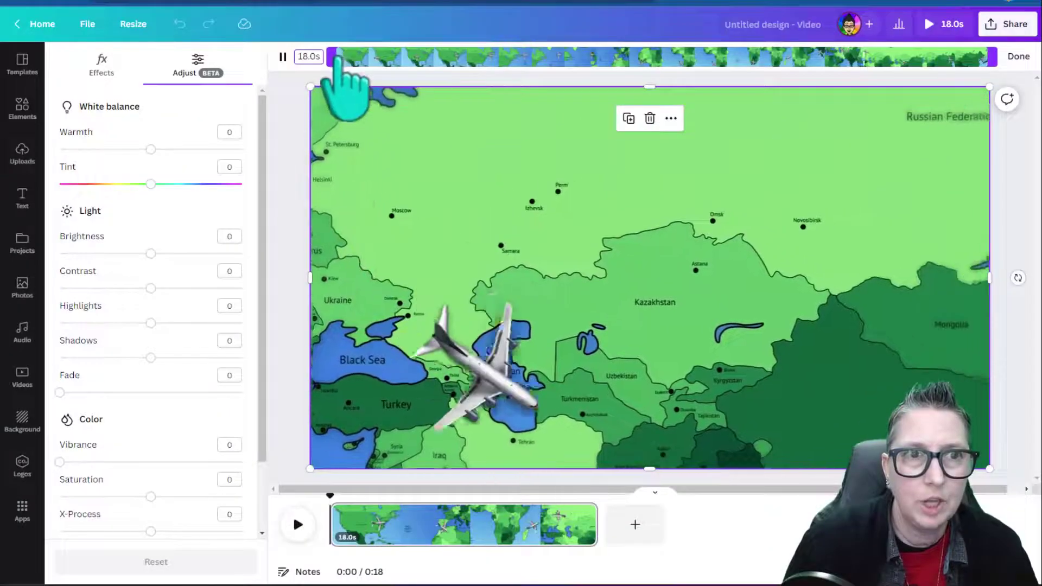
click(337, 54)
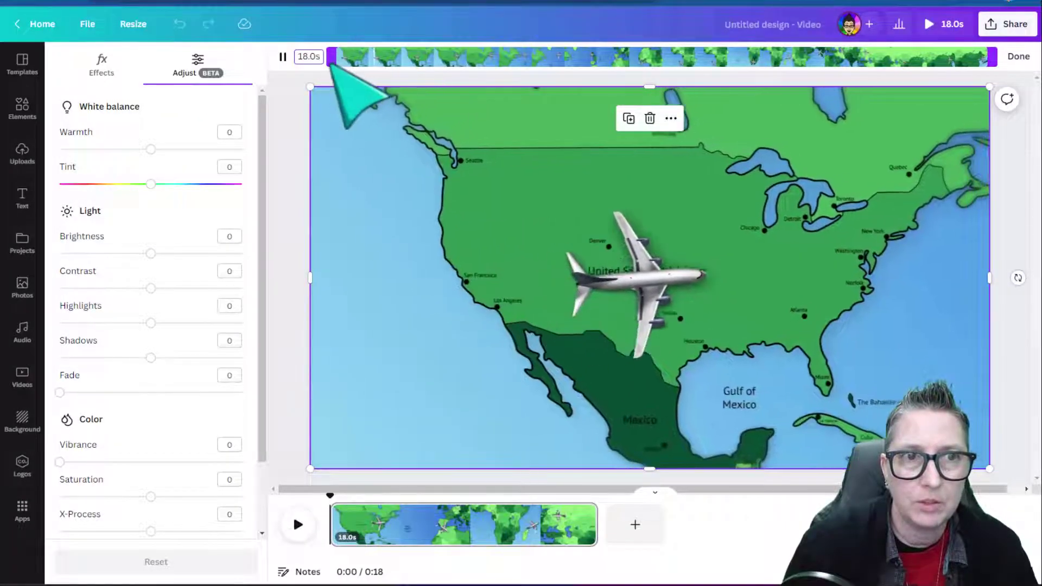
mouse_move(341, 57)
mouse_down()
mouse_move(358, 70)
mouse_move(464, 79)
mouse_move(330, 70)
mouse_up()
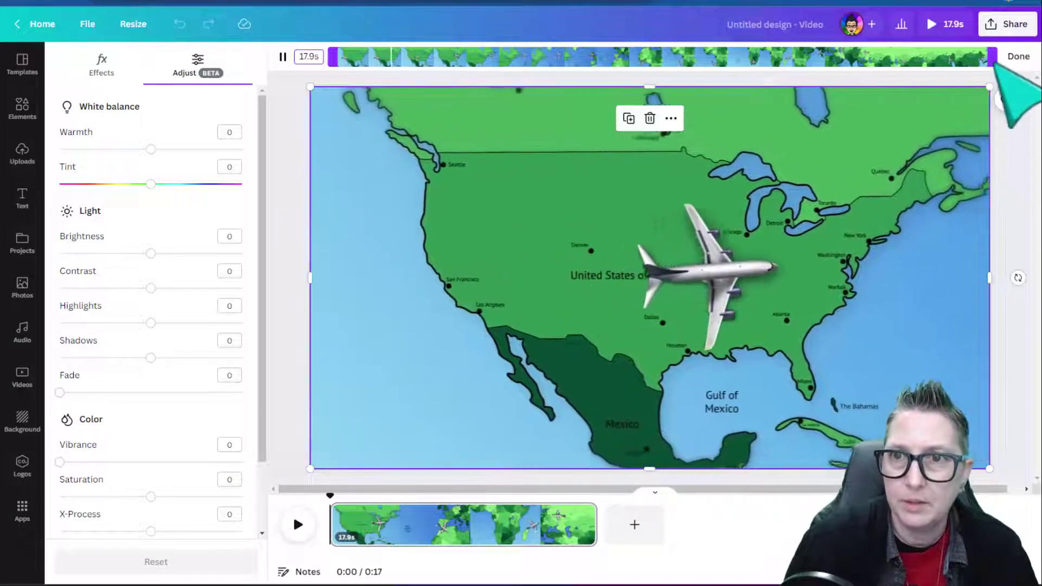
drag(992, 58, 941, 71)
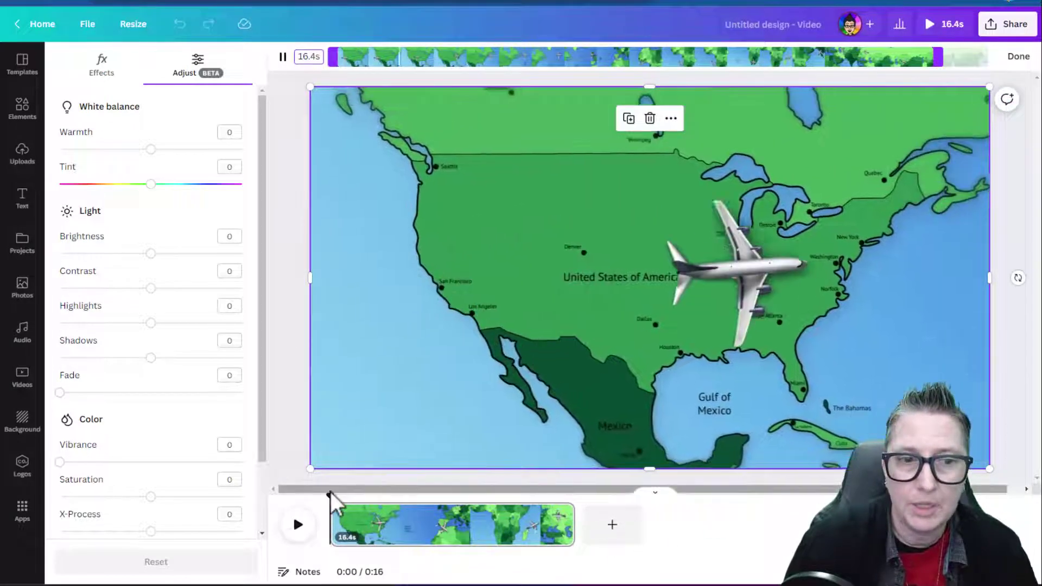
drag(331, 491, 418, 500)
Split the map clip into 5.9- and 10.5-second pages and show transitions between them.
right_click(423, 518)
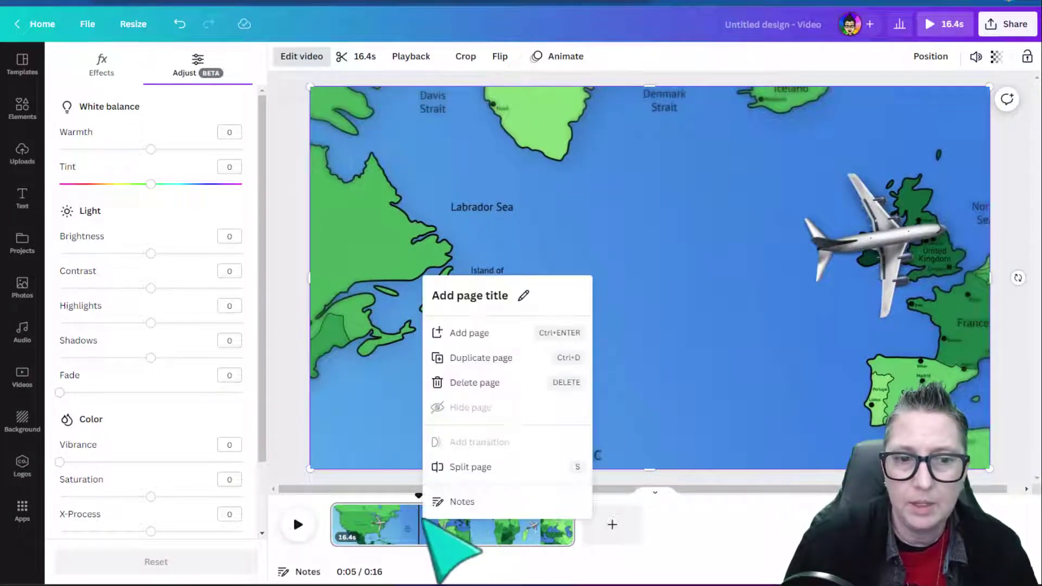
click(466, 467)
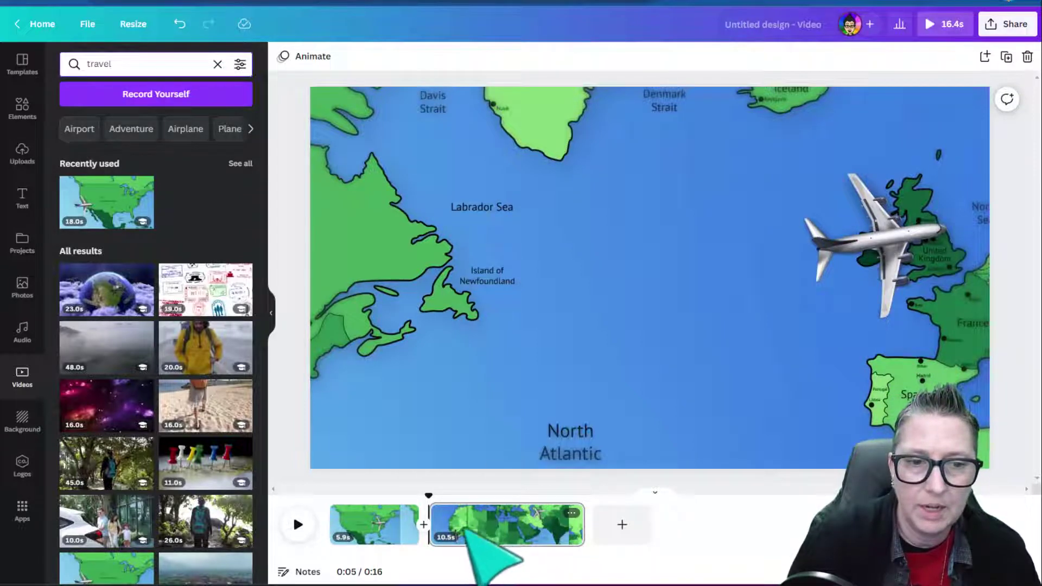
click(423, 524)
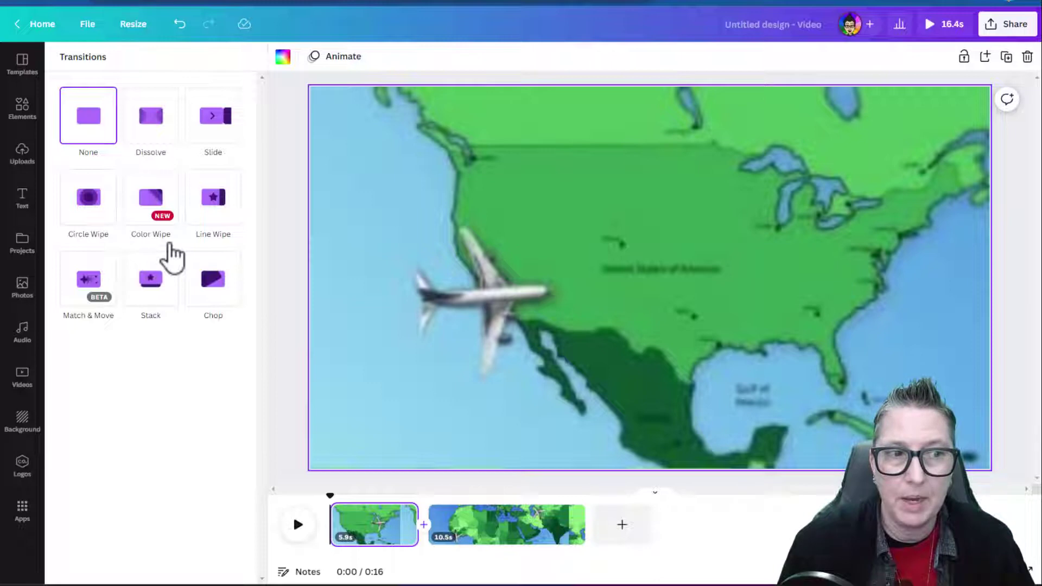
Join the map pages with a 0.5-second Circle Wipe and preview it around 4 seconds.
click(88, 209)
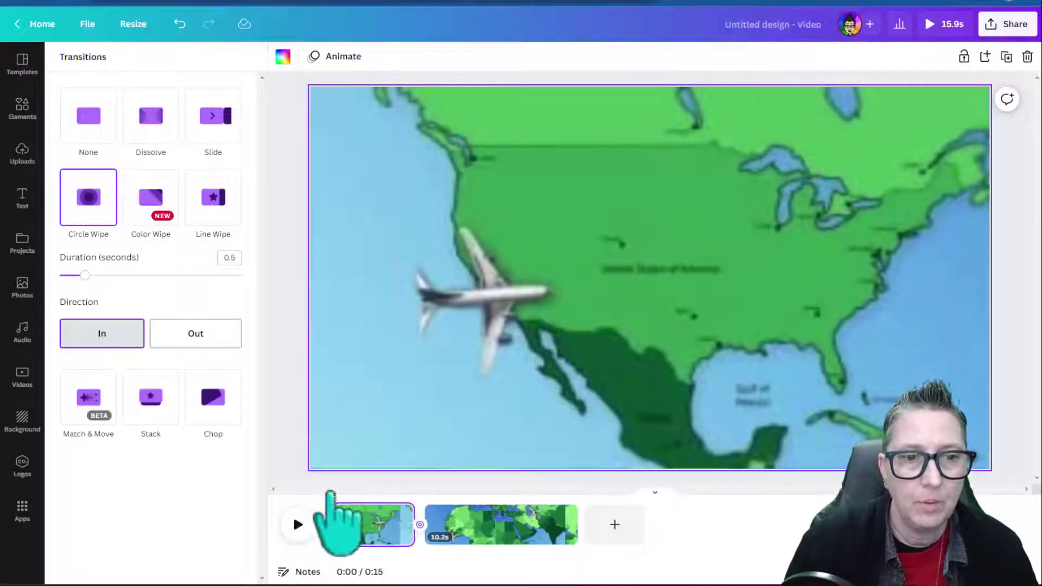
click(398, 516)
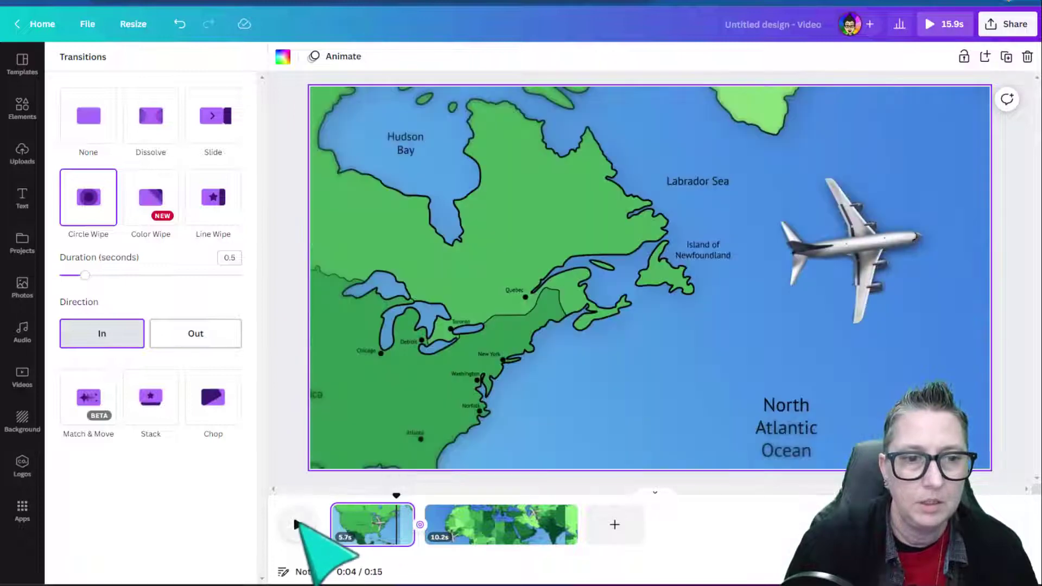
click(296, 524)
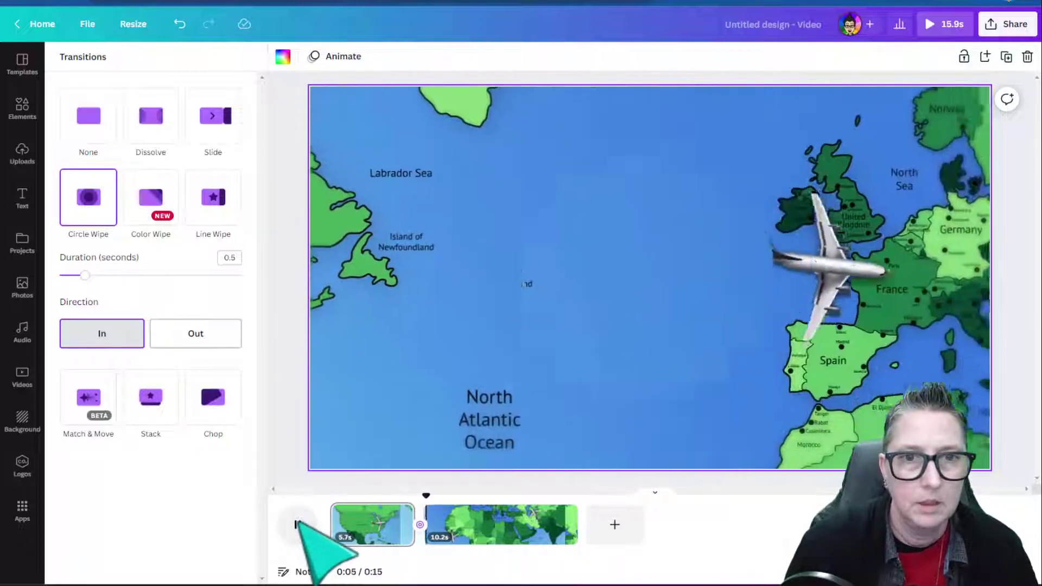
click(297, 523)
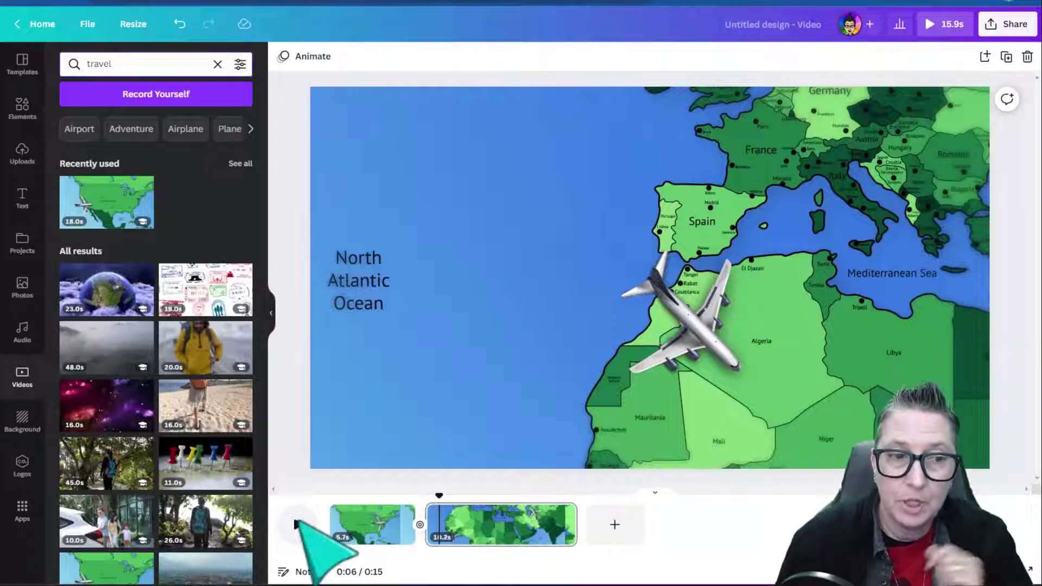
Insert a new blank 5-second page between the two map pages.
scroll(140, 504, down, 5)
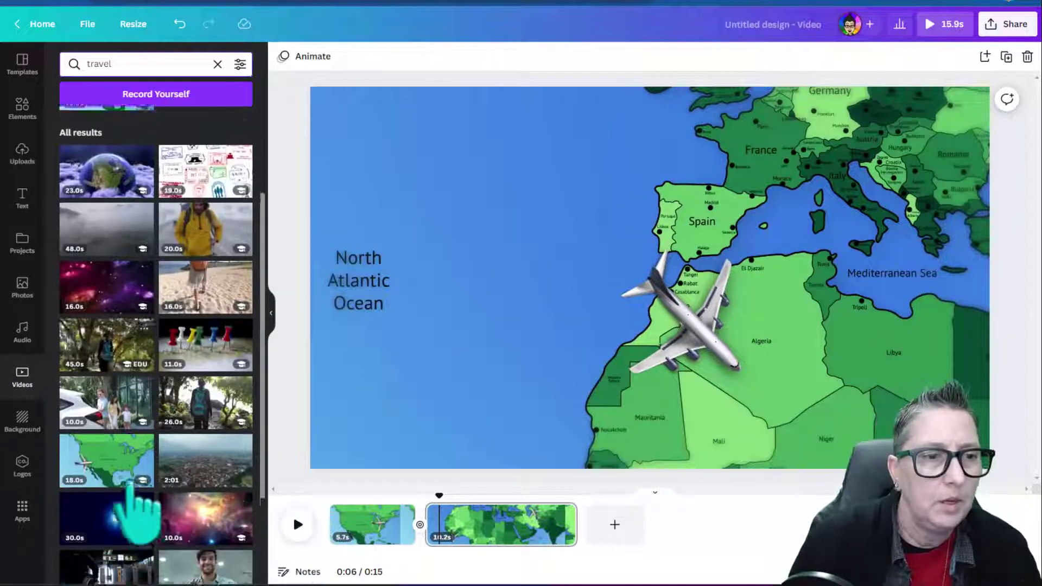
click(615, 525)
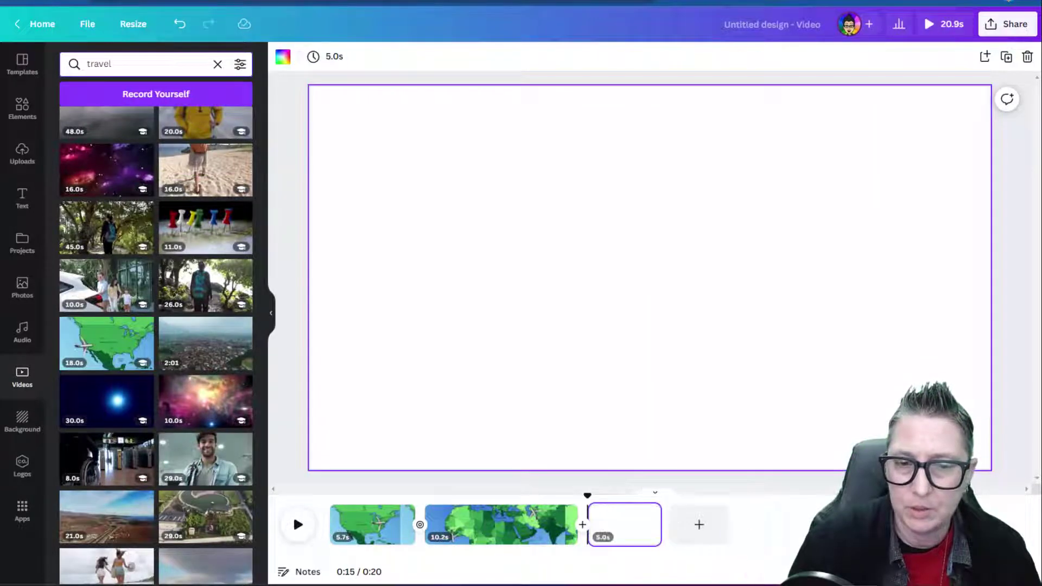
mouse_move(645, 536)
mouse_down()
mouse_move(628, 516)
mouse_move(449, 512)
mouse_move(530, 523)
mouse_move(530, 539)
mouse_move(481, 530)
mouse_move(530, 516)
mouse_move(634, 537)
mouse_up()
Place the 19.7-second cat clip on the new page and stretch it to fill the page.
drag(477, 522, 515, 523)
scroll(205, 478, down, 10)
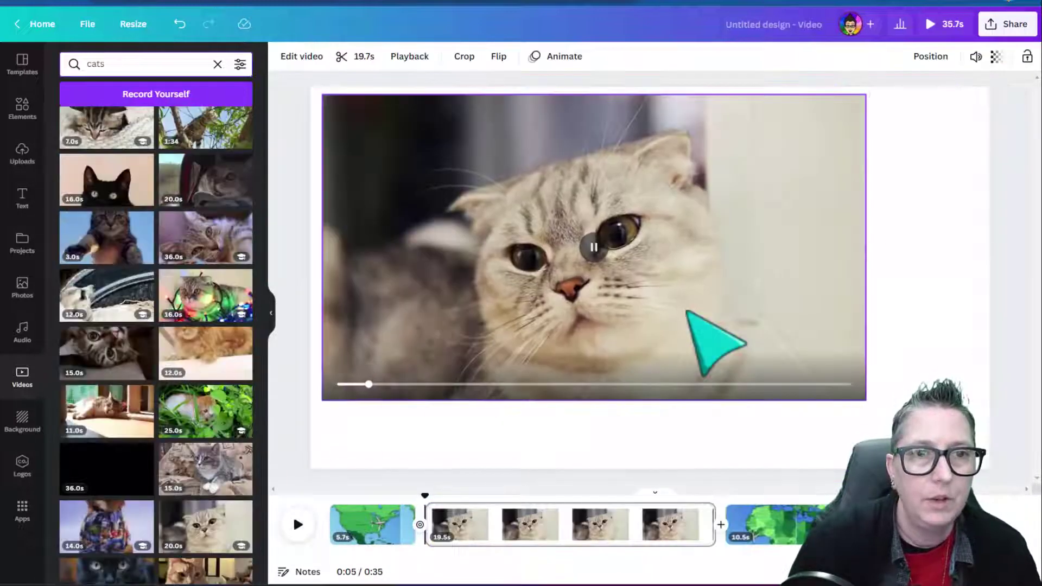
drag(864, 400, 988, 468)
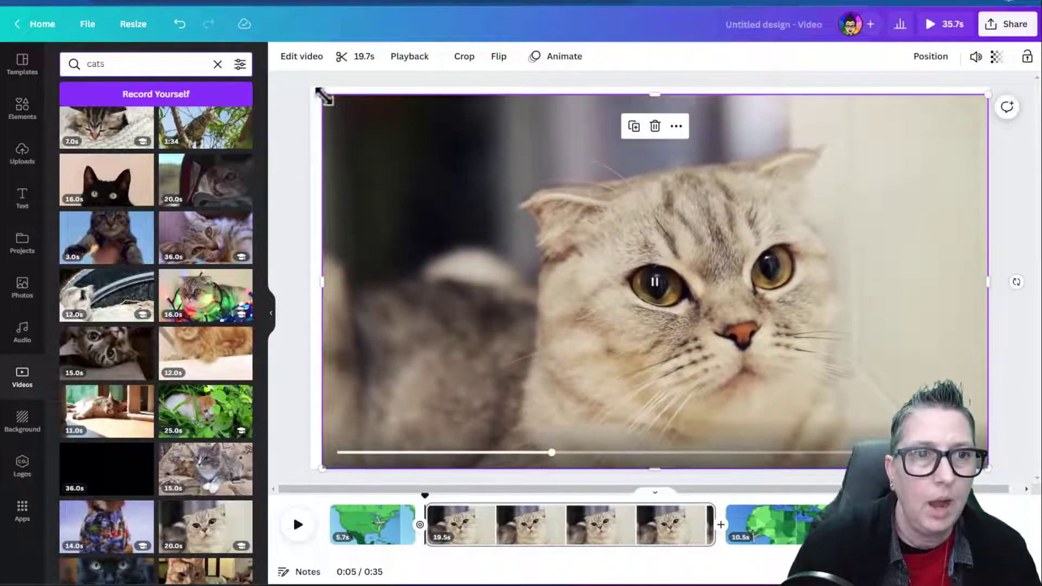
drag(322, 95, 304, 85)
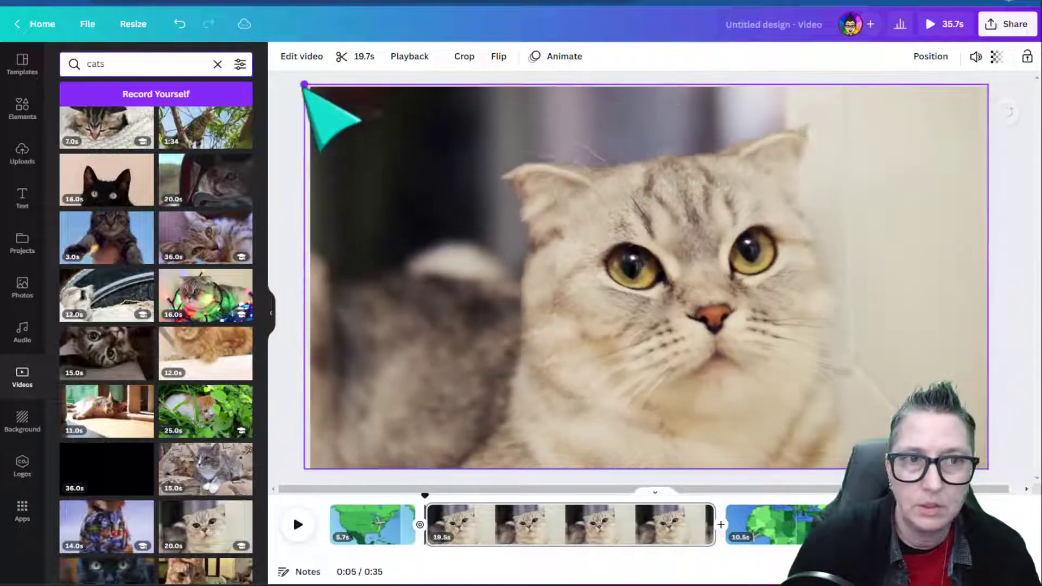
Strip the cat video's backdrop with the Background Remover effect.
click(645, 279)
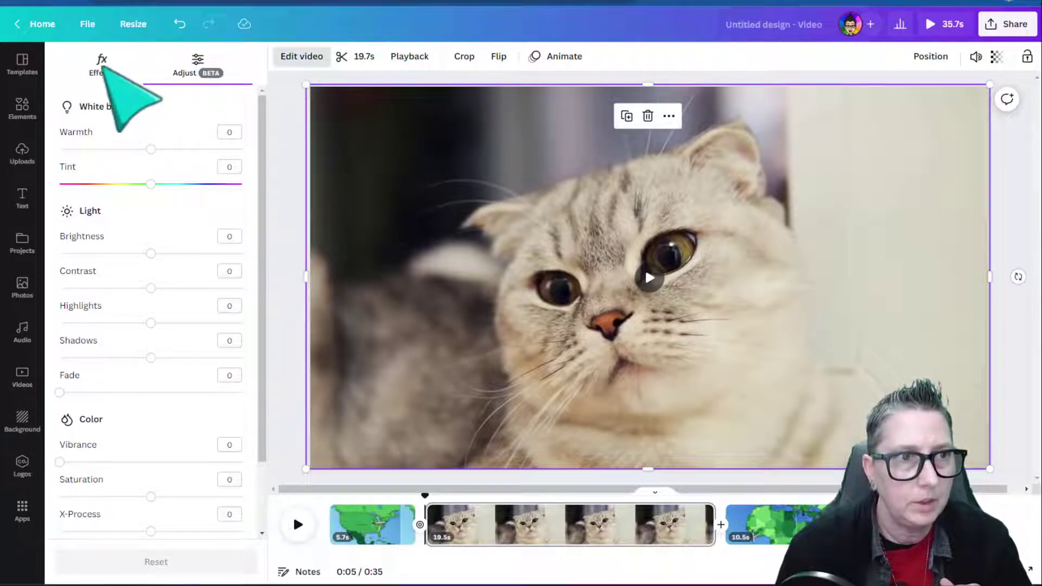
click(102, 64)
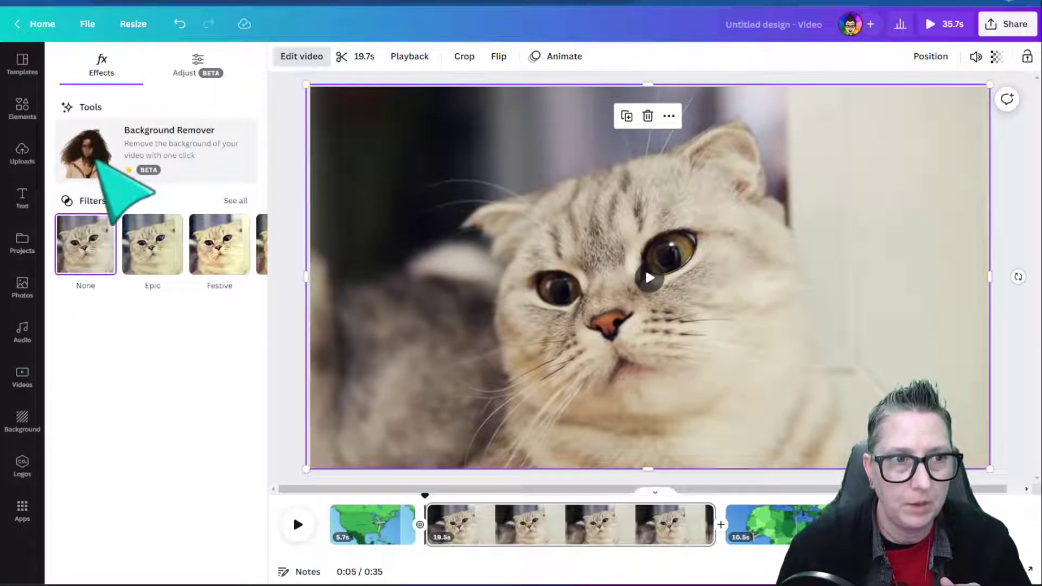
click(99, 163)
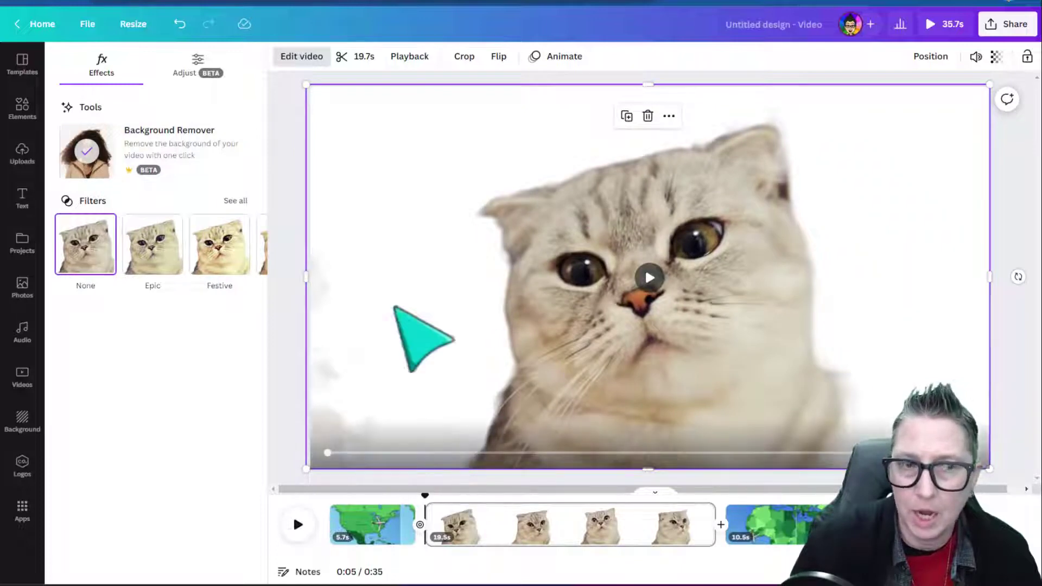
Trim the cat clip inward on its left and right sides.
drag(307, 277, 404, 277)
drag(991, 277, 936, 289)
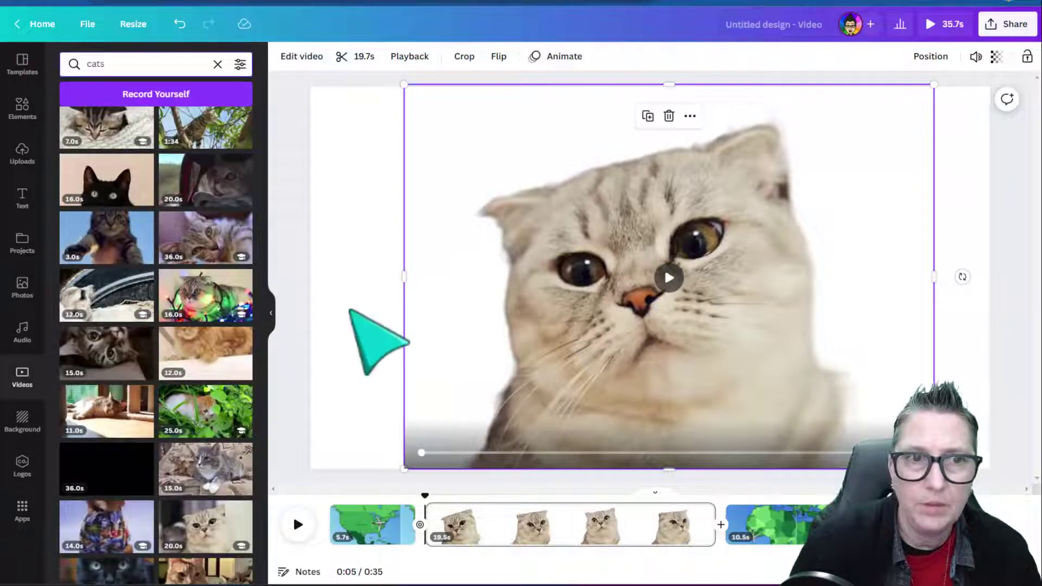
click(350, 228)
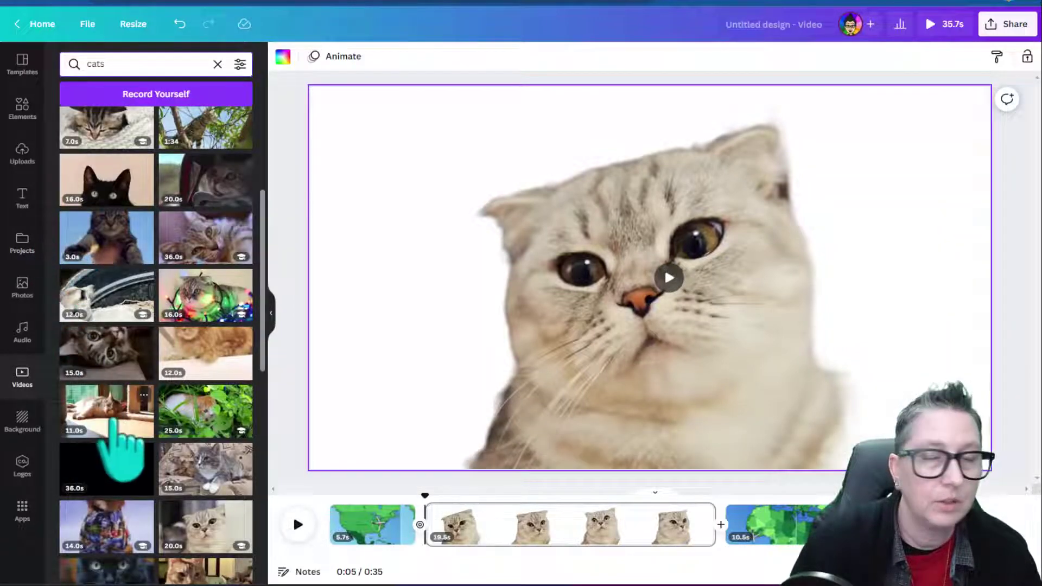
click(218, 64)
Search videos for 'beach' and set the beach clip as the page background.
text(b)
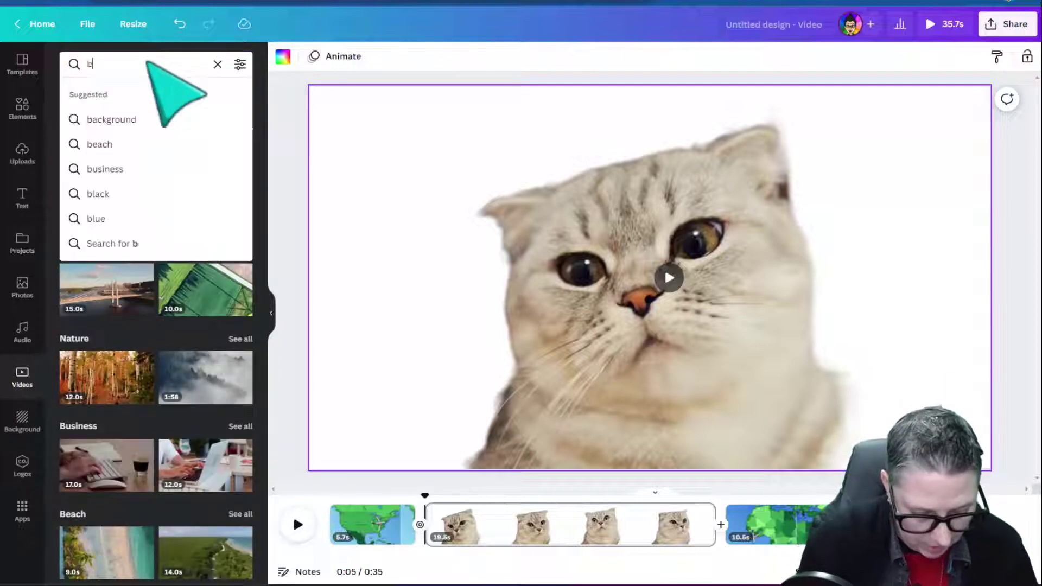
text(each)
key(Return)
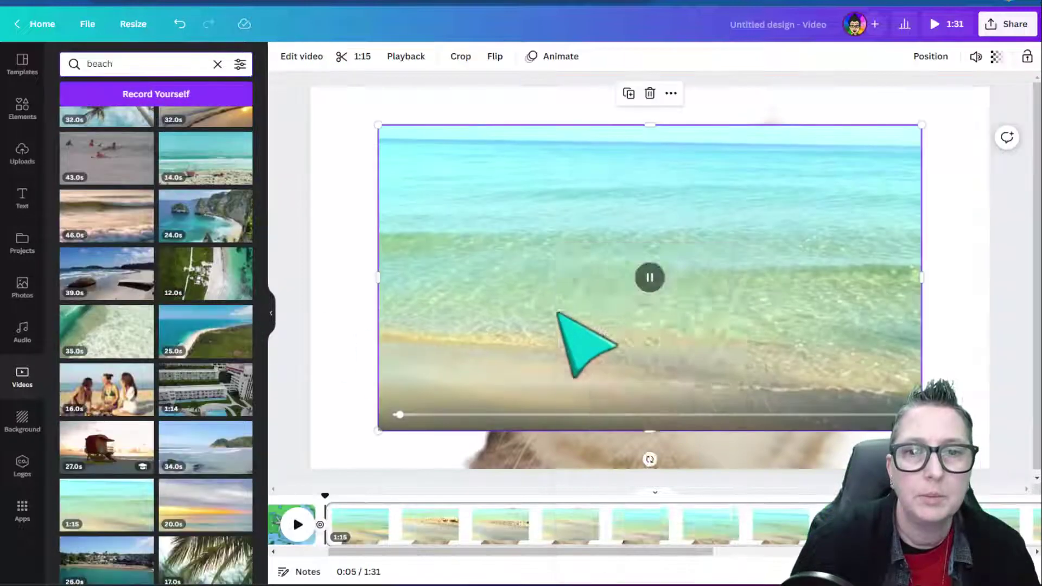
right_click(562, 319)
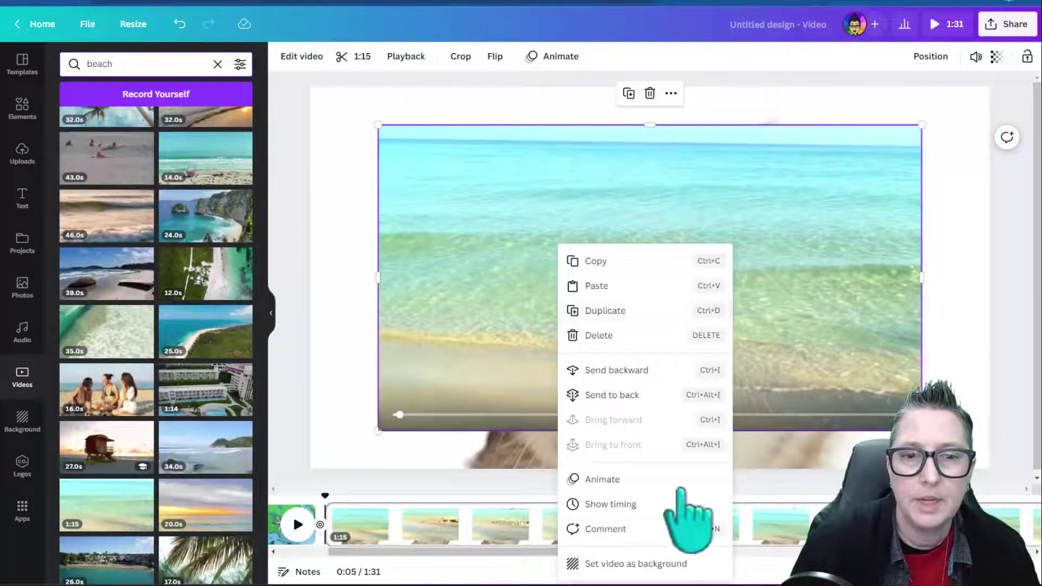
click(635, 564)
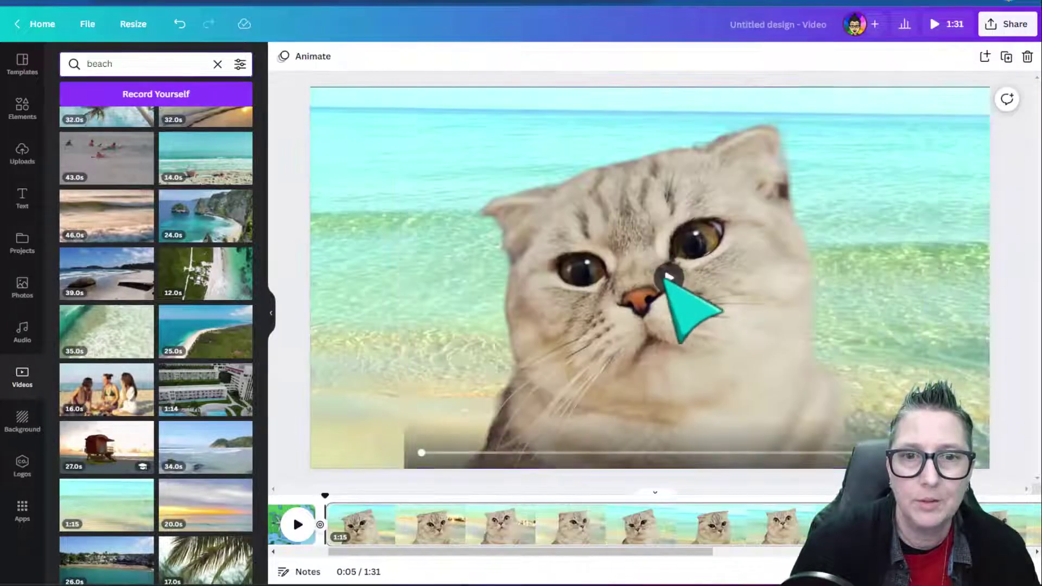
Enlarge the cutout cat clip to the page width and centre it over the beach.
click(668, 278)
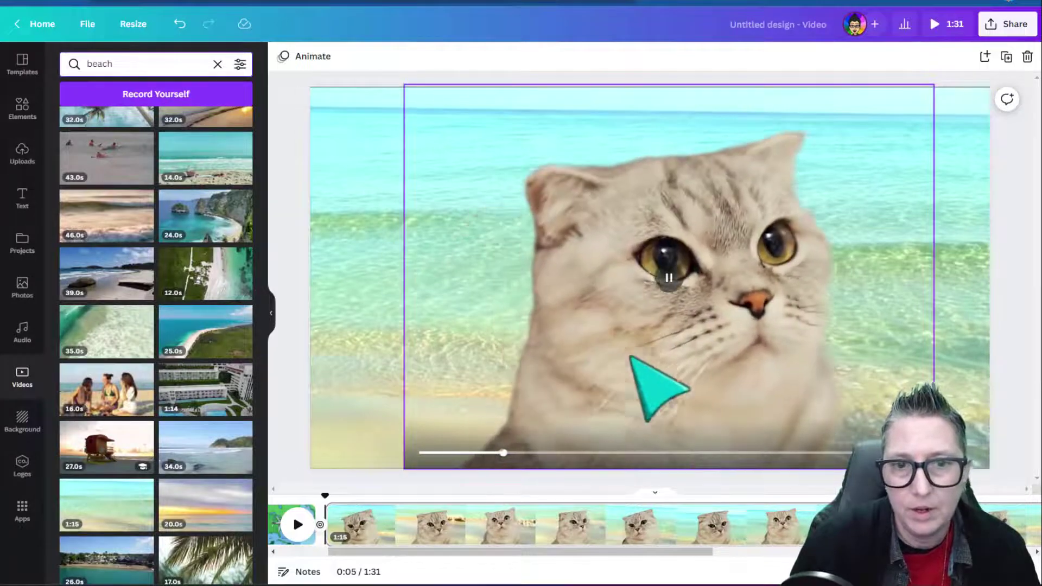
click(665, 286)
drag(434, 429, 350, 424)
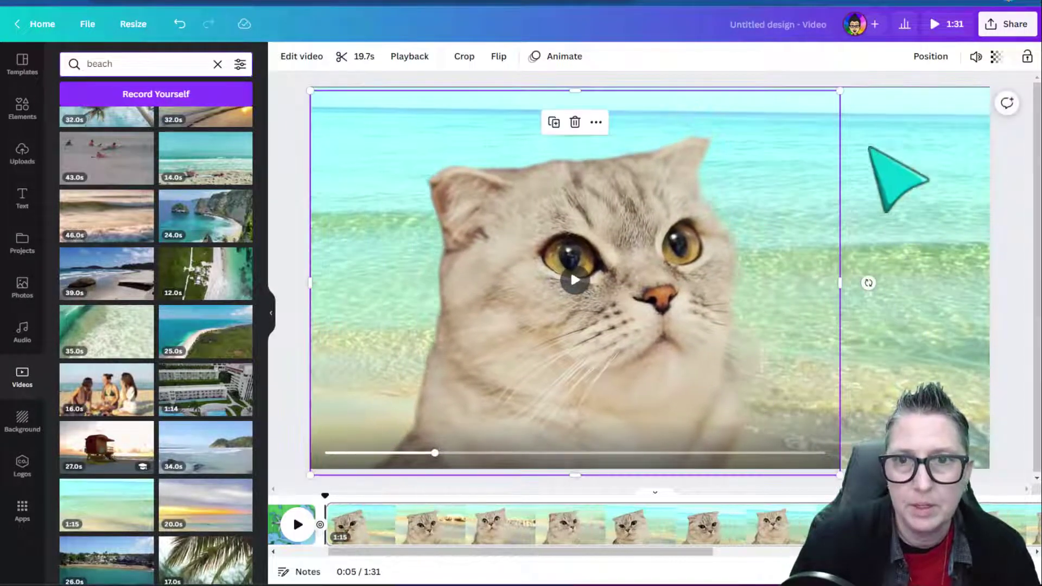
drag(840, 90, 1026, 17)
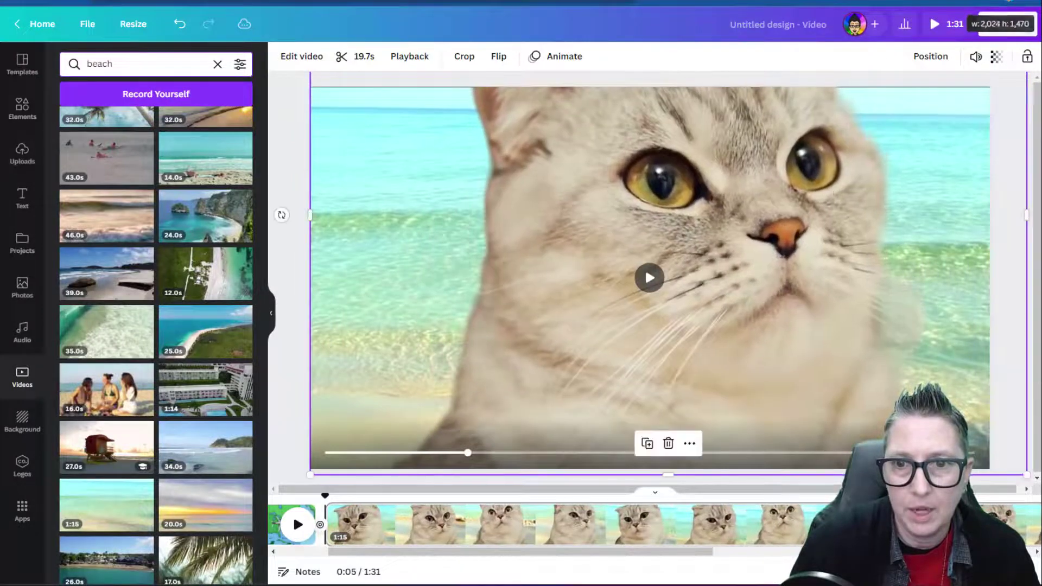
drag(830, 212, 811, 302)
Add a new blank 5-second page, bringing the video to 40.7 seconds.
click(298, 525)
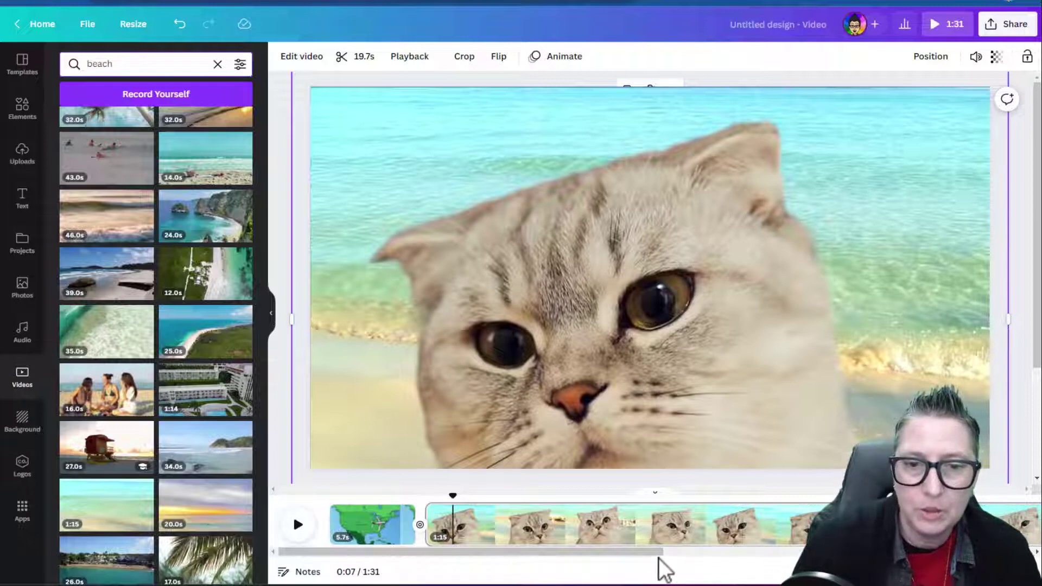
drag(653, 568, 1021, 567)
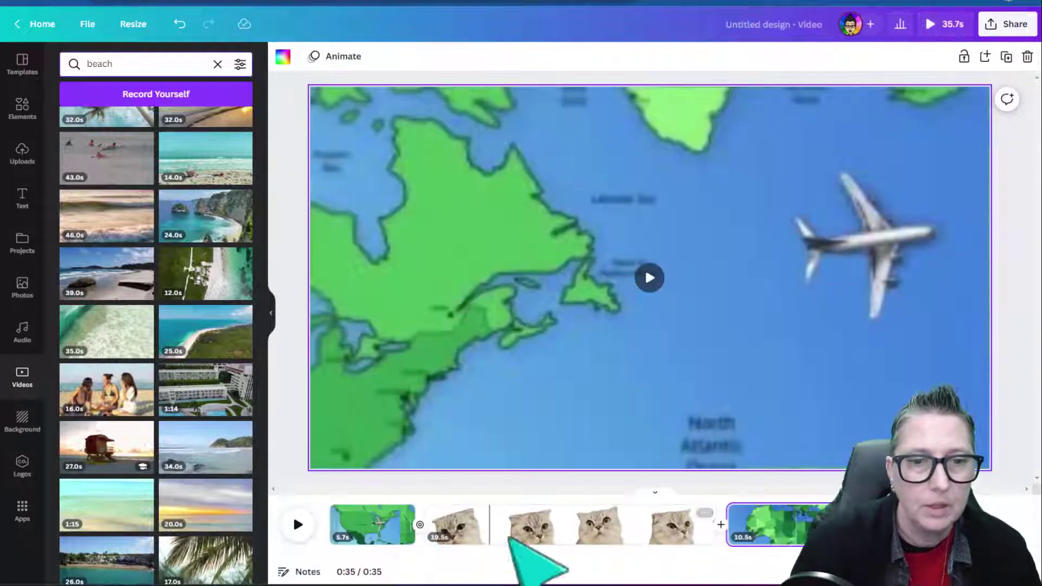
key(ctrl+Return)
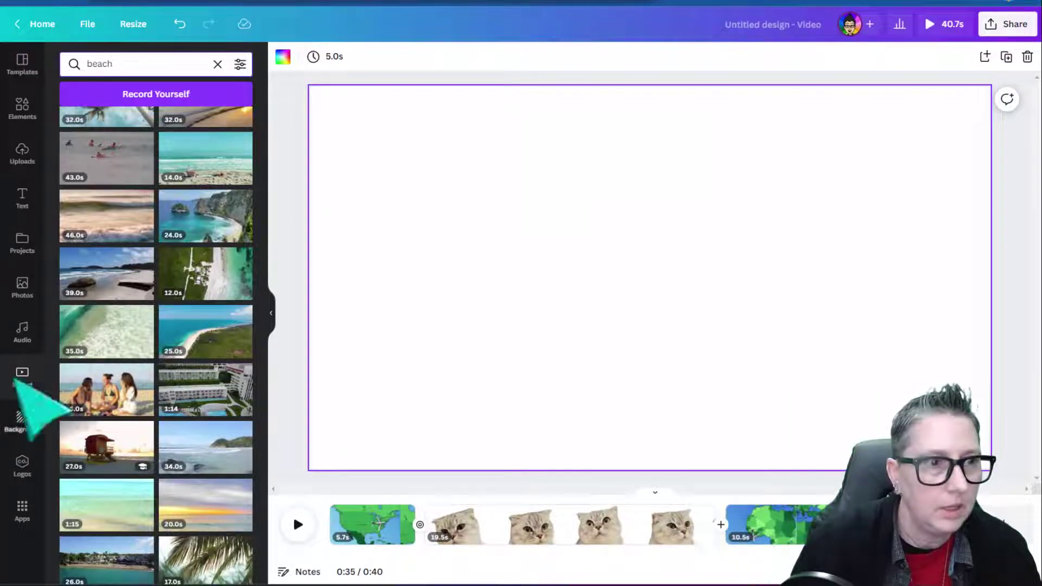
Search the Elements library for 'travel' graphics.
click(22, 108)
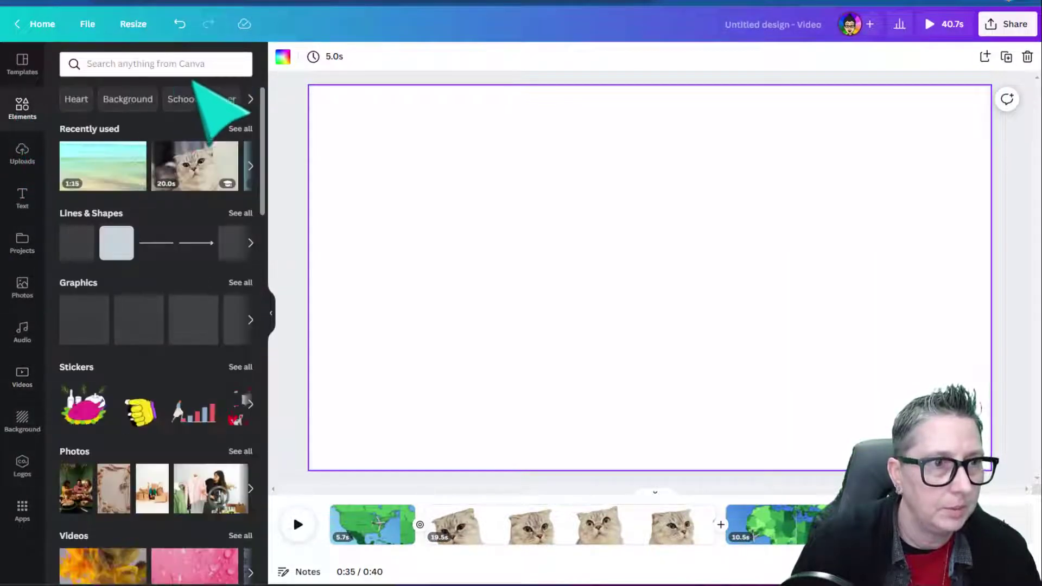
click(191, 65)
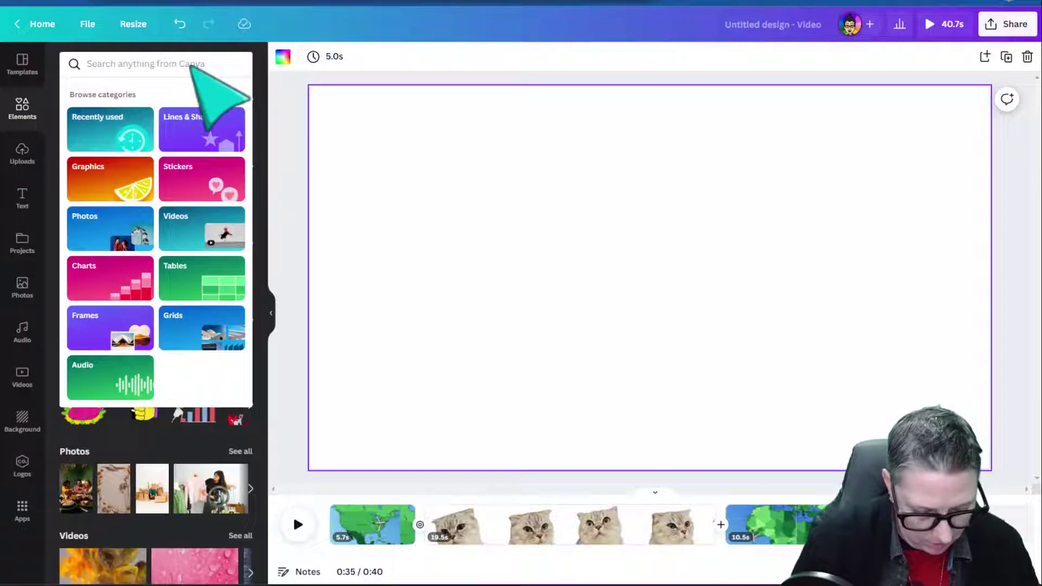
text(trav)
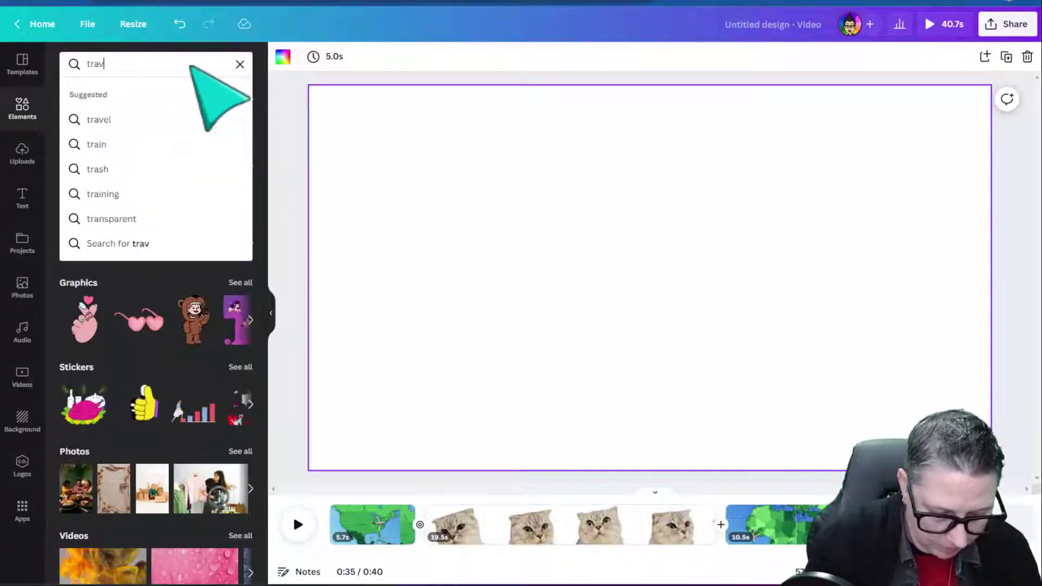
text(el)
key(Return)
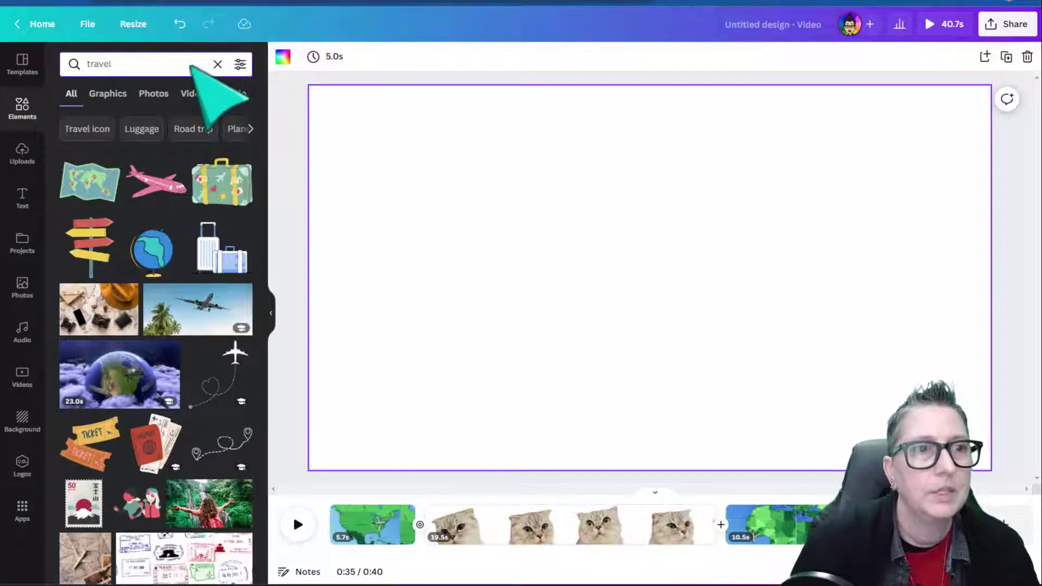
Add the globe and suitcases travel graphics to the new page.
click(162, 261)
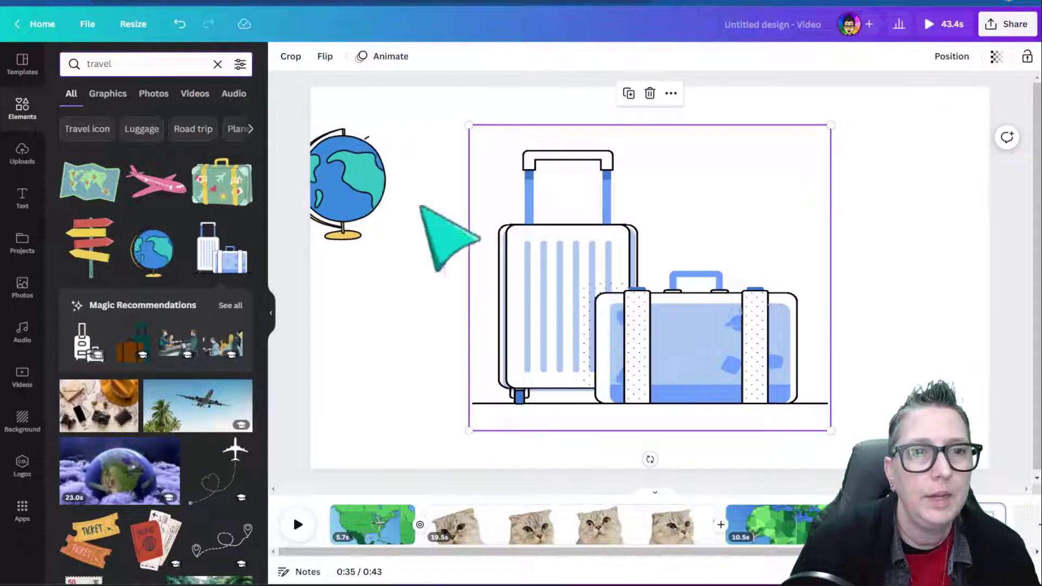
click(417, 206)
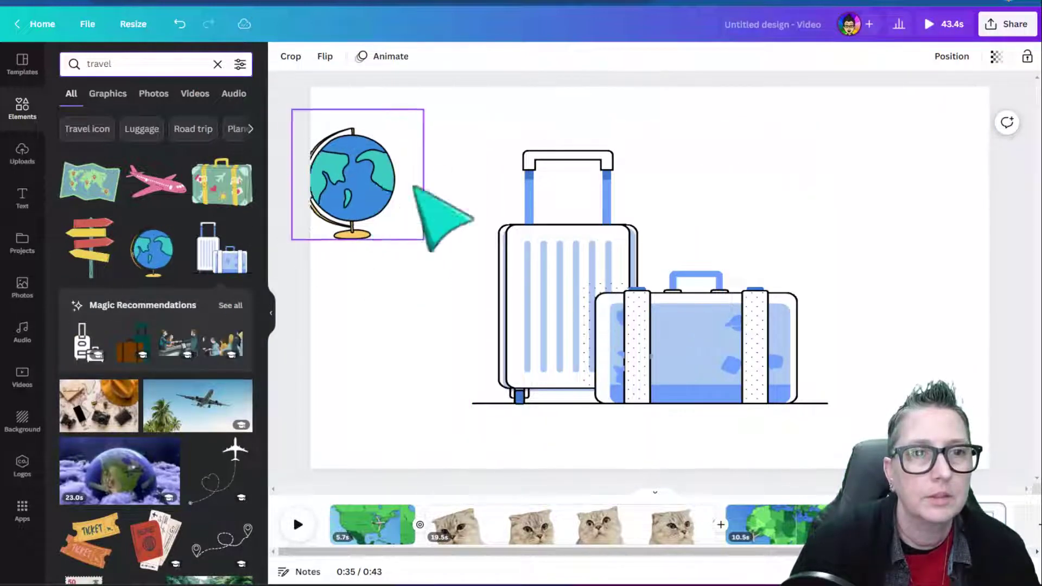
click(660, 413)
click(24, 200)
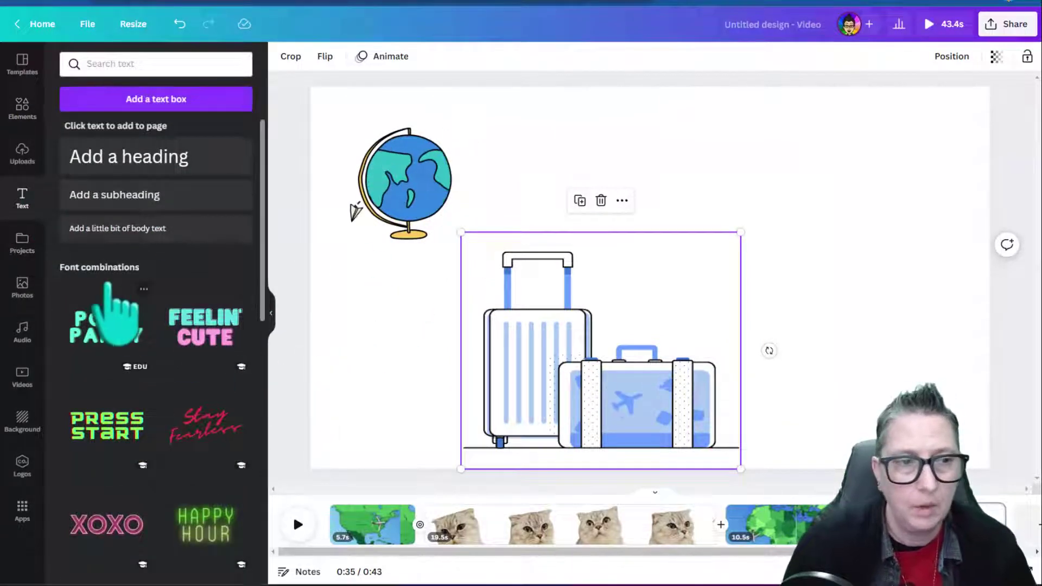
Add the pink neon GLOW text style as the VACATION title.
scroll(161, 437, down, 3)
scroll(163, 461, down, 1)
click(105, 477)
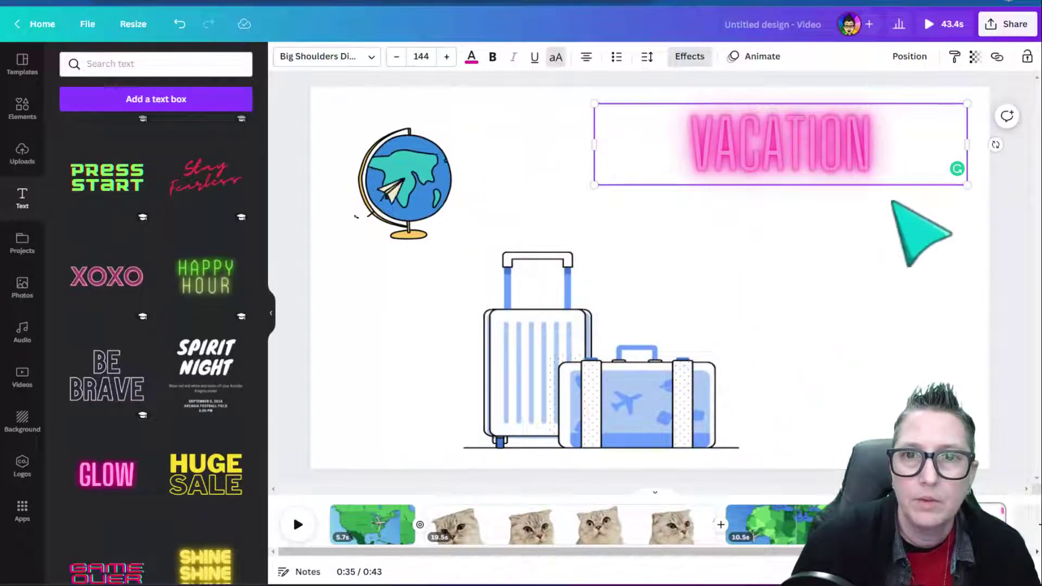
click(890, 202)
Arrange the globe and suitcases, and enlarge the VACATION title at the top right.
drag(868, 153, 881, 203)
drag(383, 177, 364, 202)
drag(609, 418, 628, 407)
click(847, 304)
drag(863, 220, 728, 180)
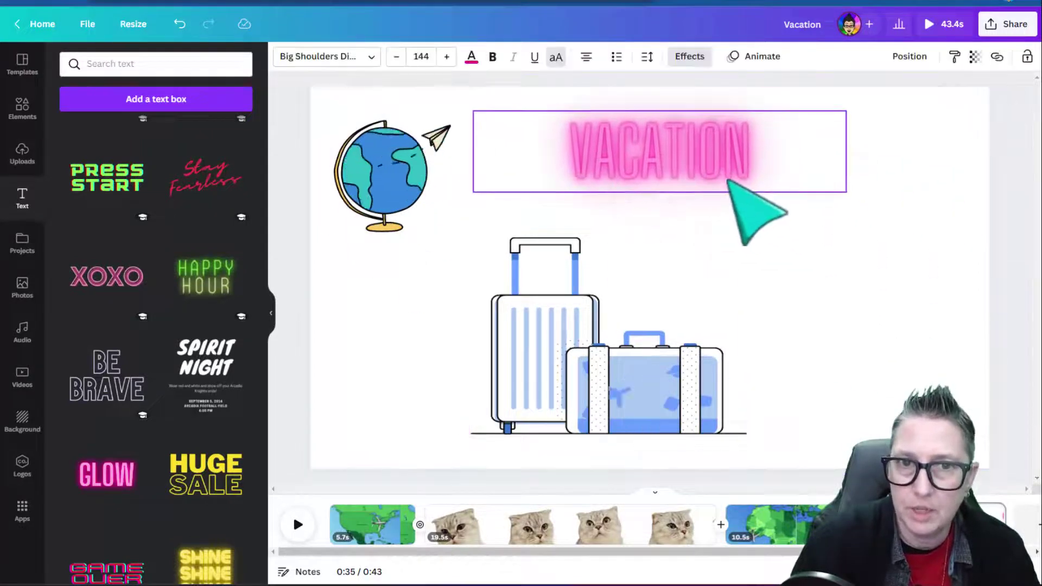
drag(847, 192, 993, 227)
Select the globe and suitcases together.
click(759, 260)
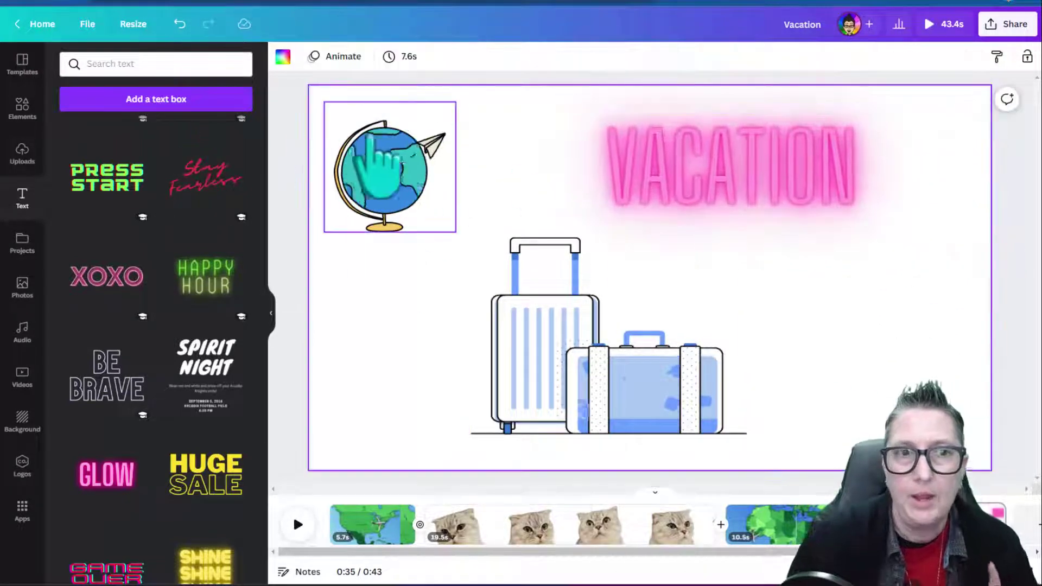
click(400, 157)
click(868, 374)
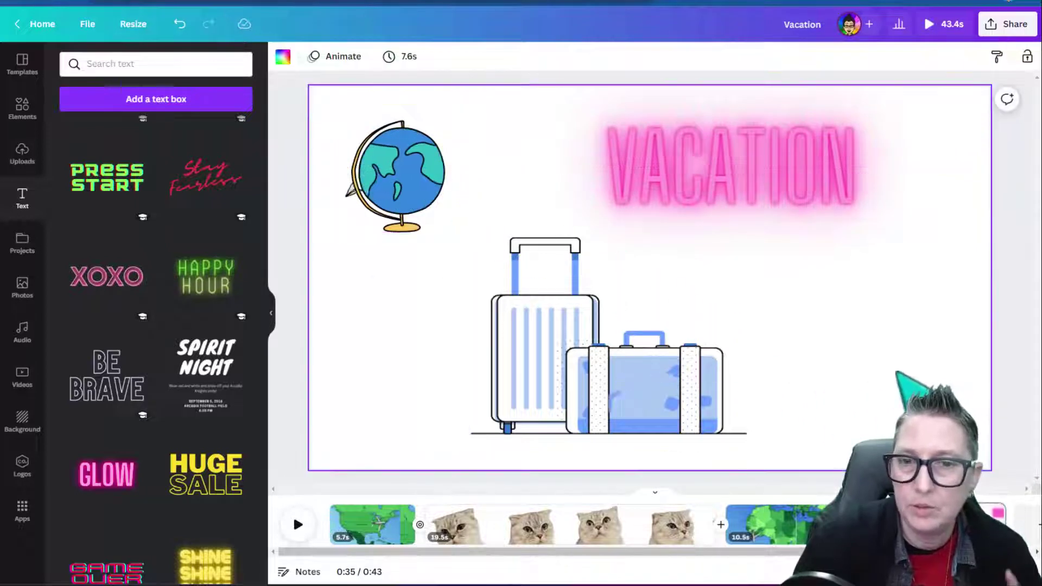
click(450, 208)
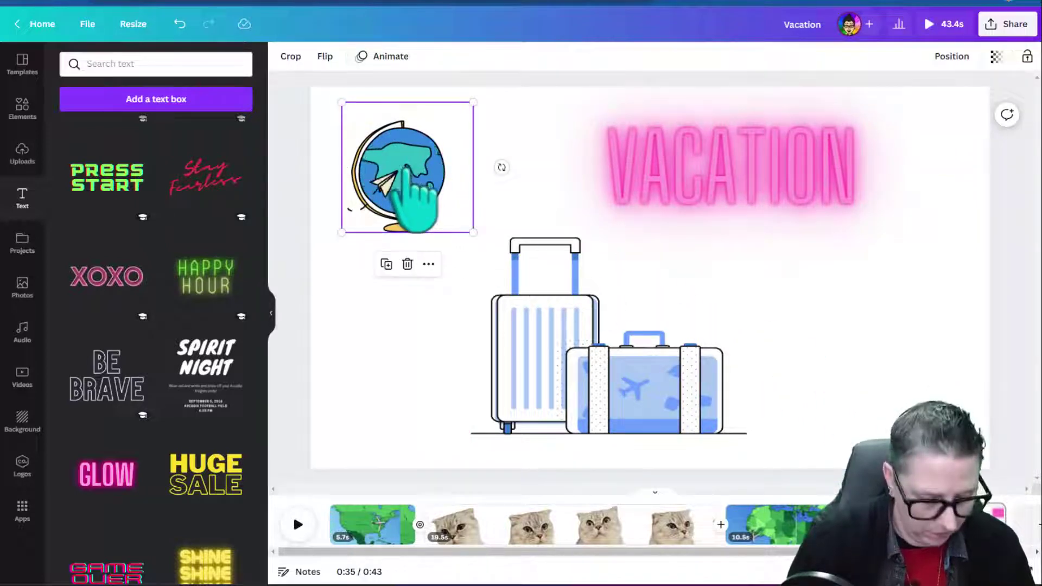
shift+click(488, 274)
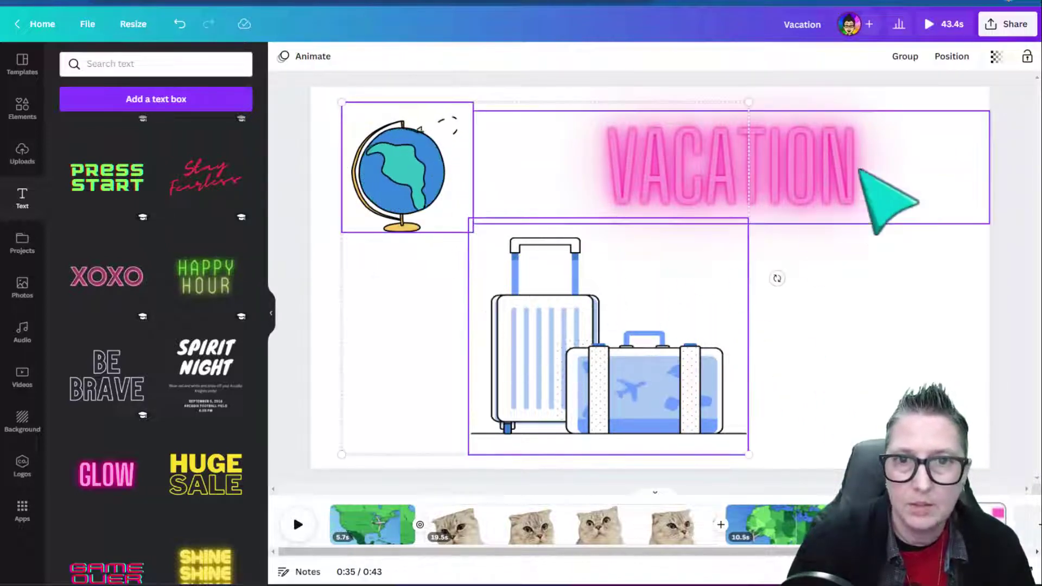
Show the last page's timing with the globe, suitcases and VACATION as separate layer rows.
shift+click(828, 166)
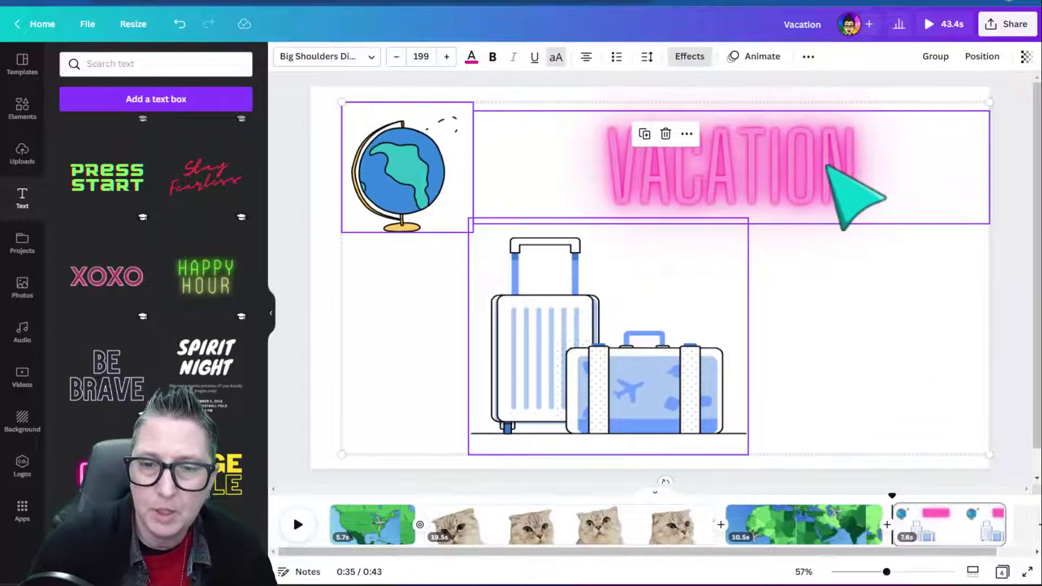
right_click(827, 166)
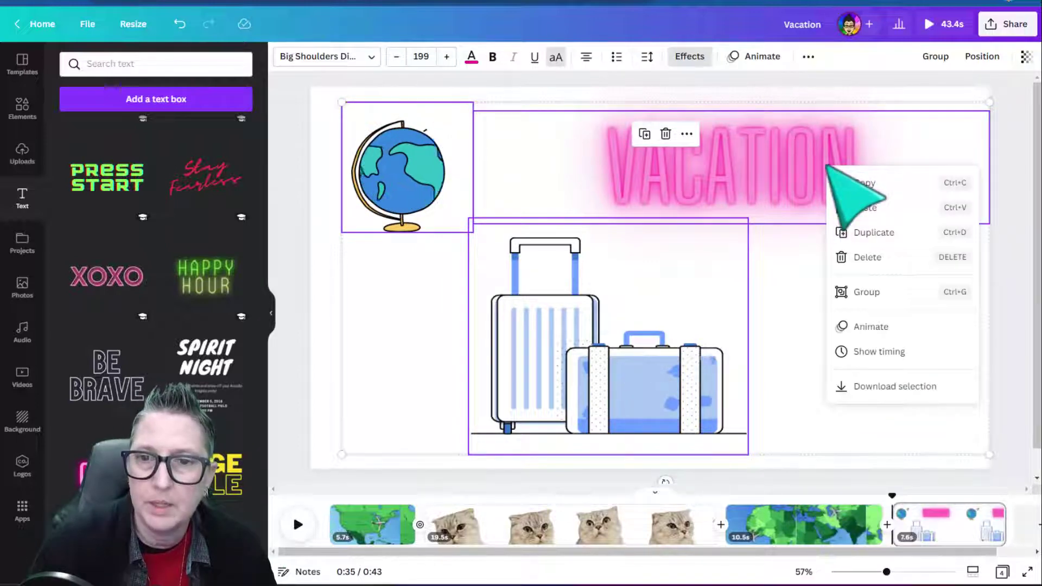
click(884, 352)
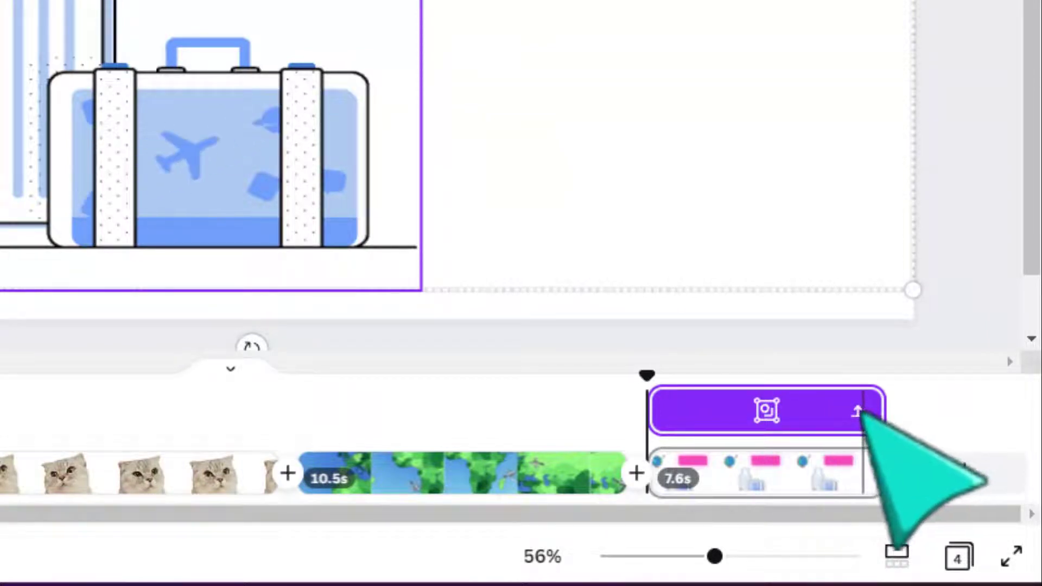
click(858, 411)
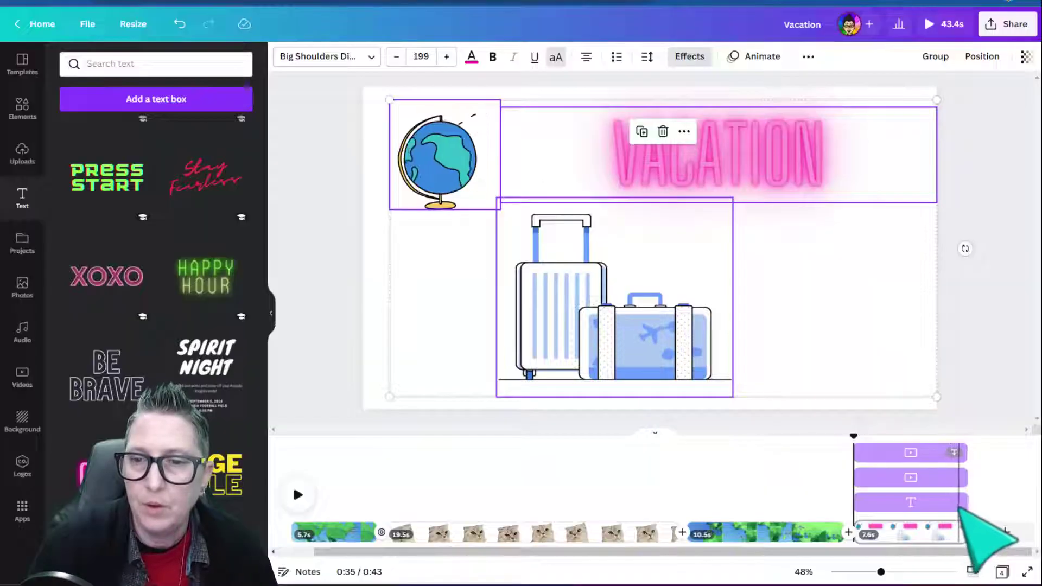
Shorten the VACATION text, delay and trim the suitcases, and delay the globe's start.
click(880, 411)
drag(947, 505, 901, 505)
click(882, 477)
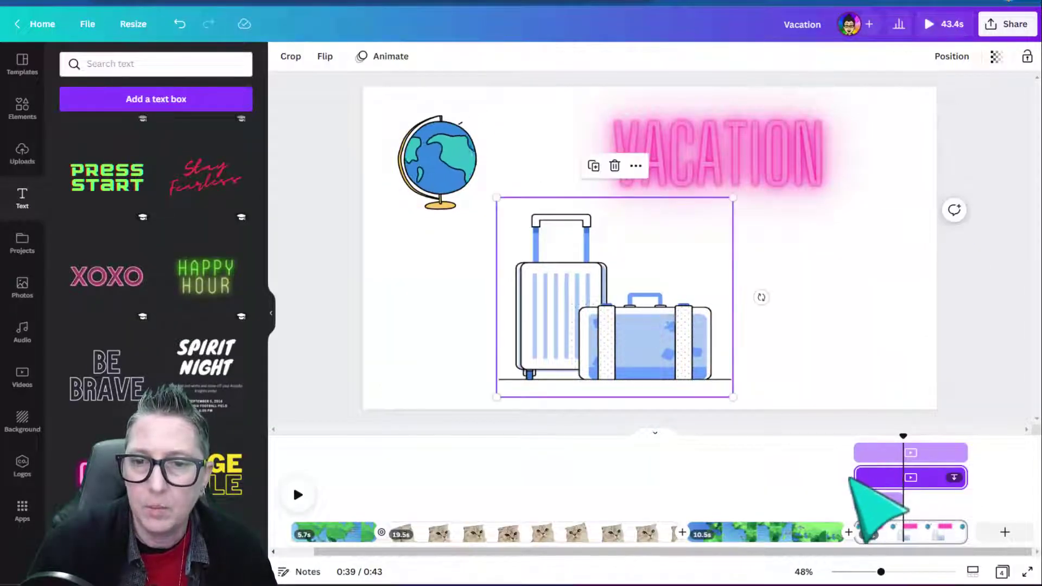
drag(856, 478, 887, 480)
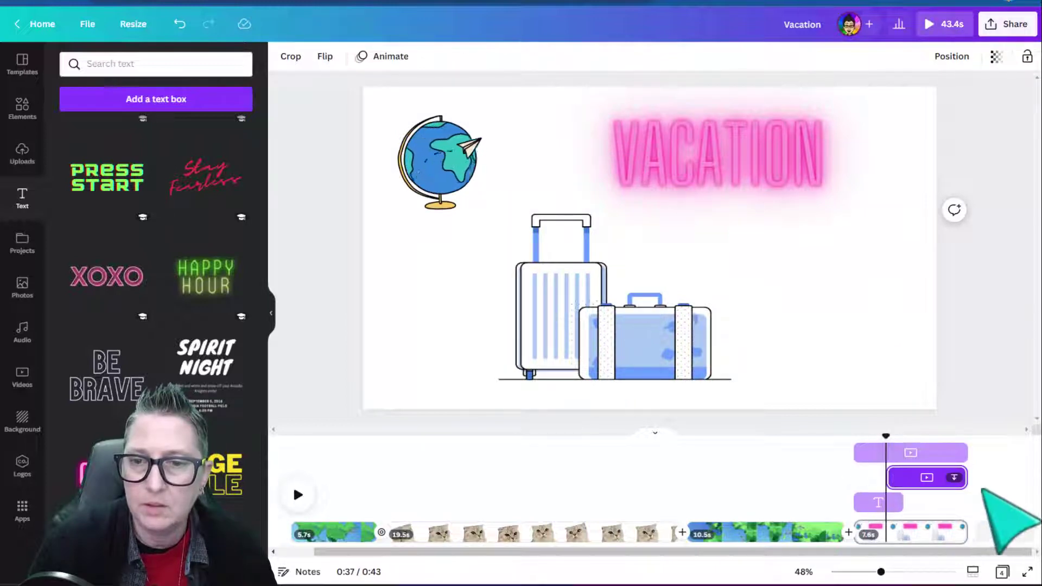
drag(966, 480, 931, 483)
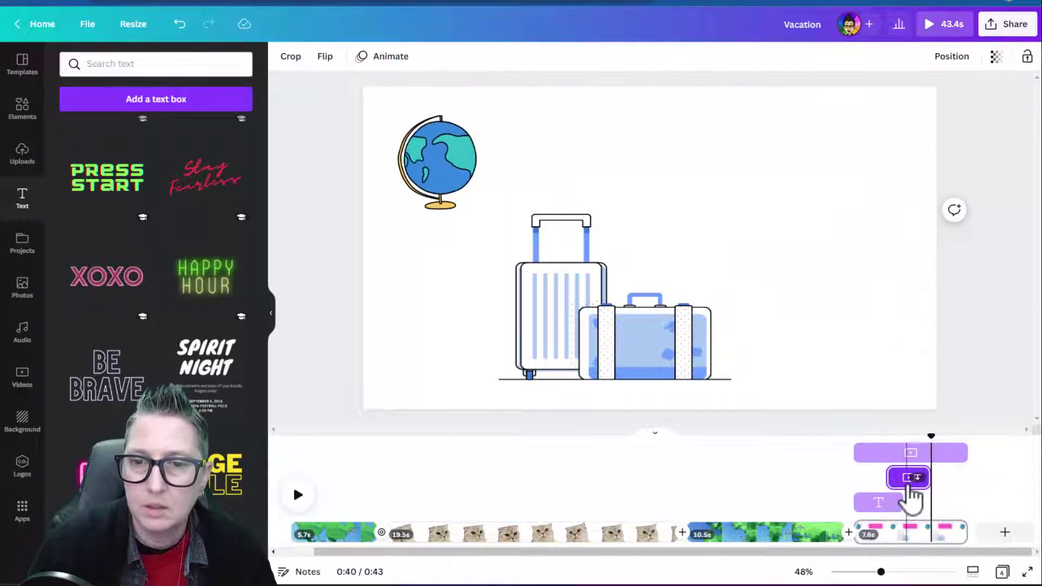
click(879, 452)
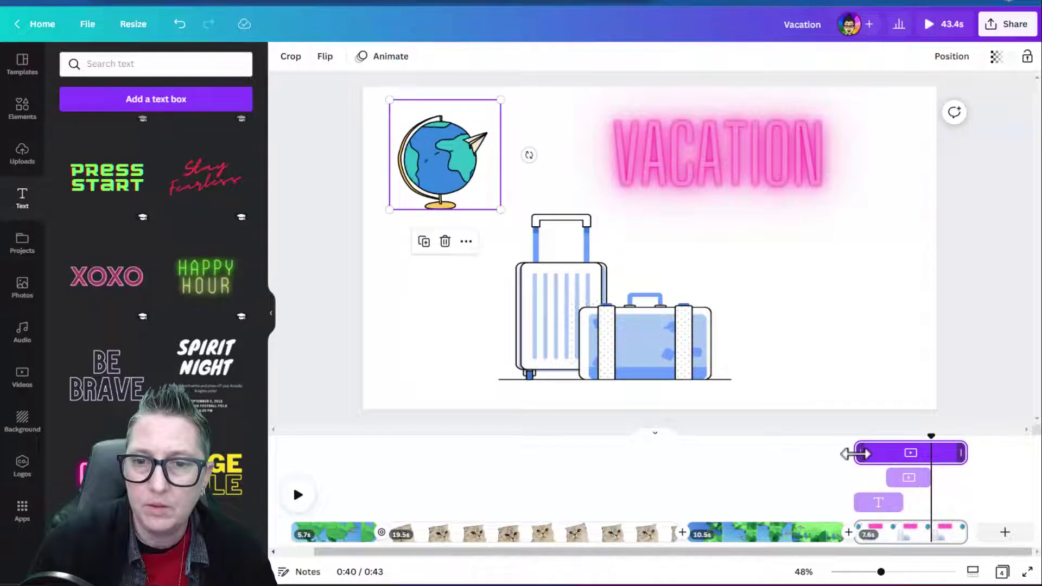
drag(854, 454, 839, 470)
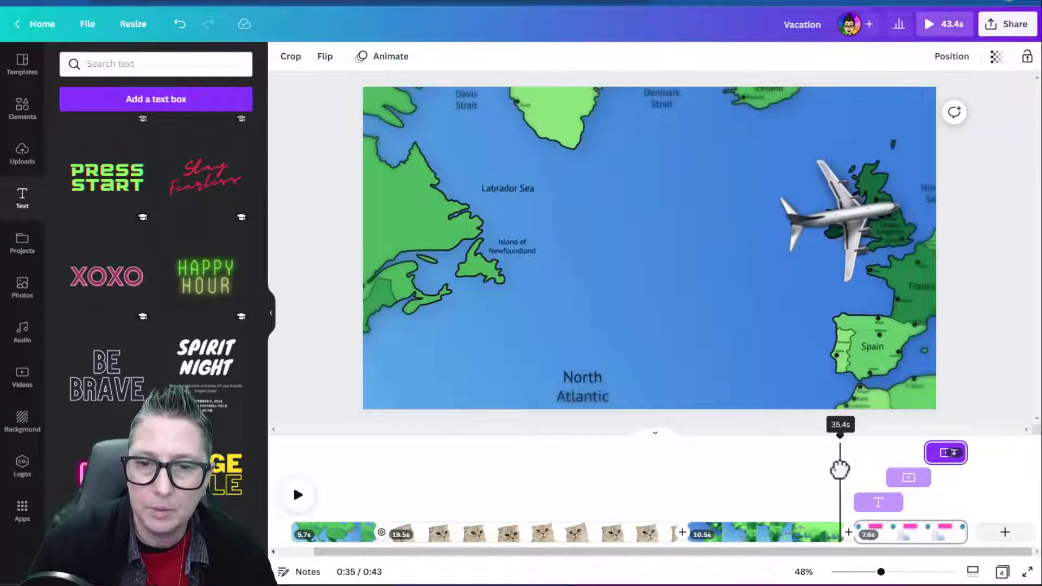
Play the page, then extend the VACATION text's timing to about 7.0s.
click(299, 494)
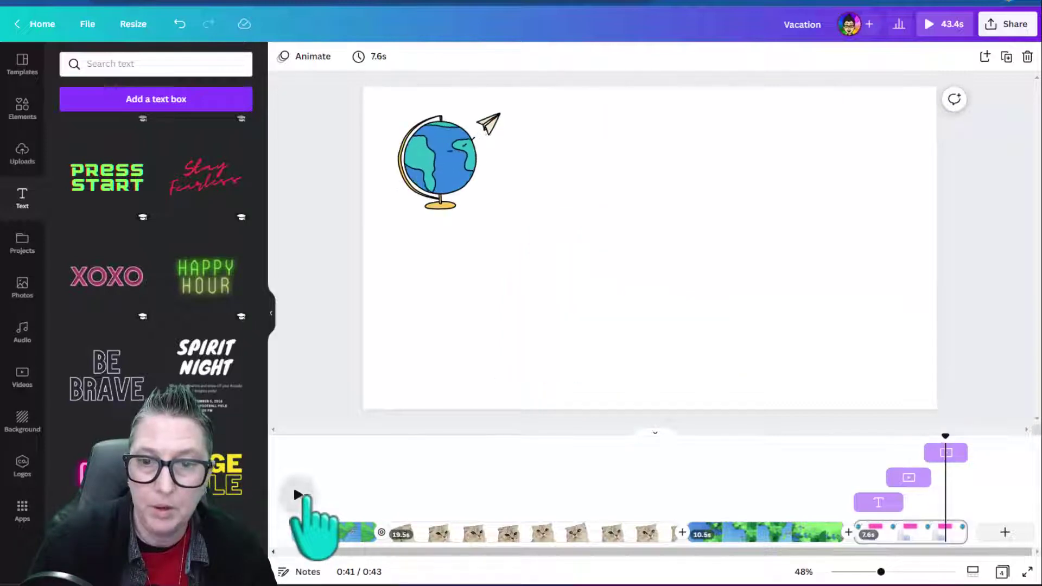
drag(902, 503, 967, 509)
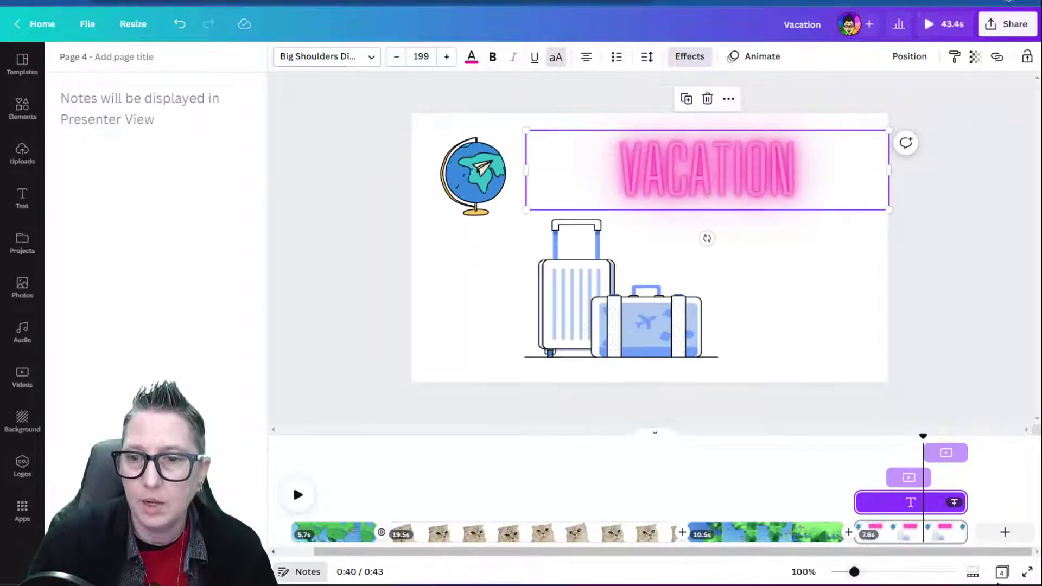
Review all pages in Grid view and check the Share > Download settings.
click(1003, 572)
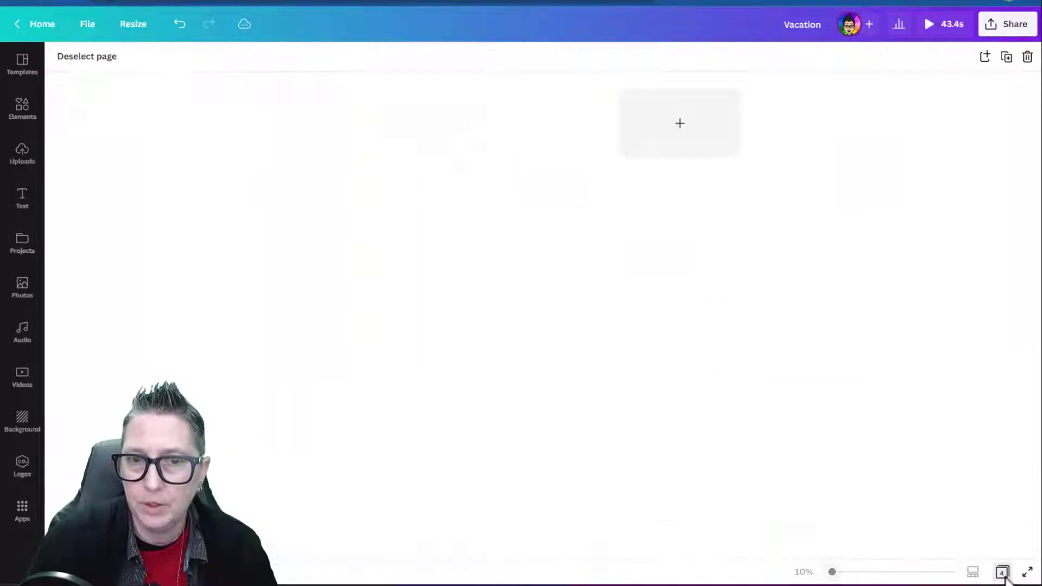
mouse_move(537, 130)
mouse_down()
mouse_move(275, 128)
mouse_move(512, 128)
mouse_move(544, 144)
mouse_up()
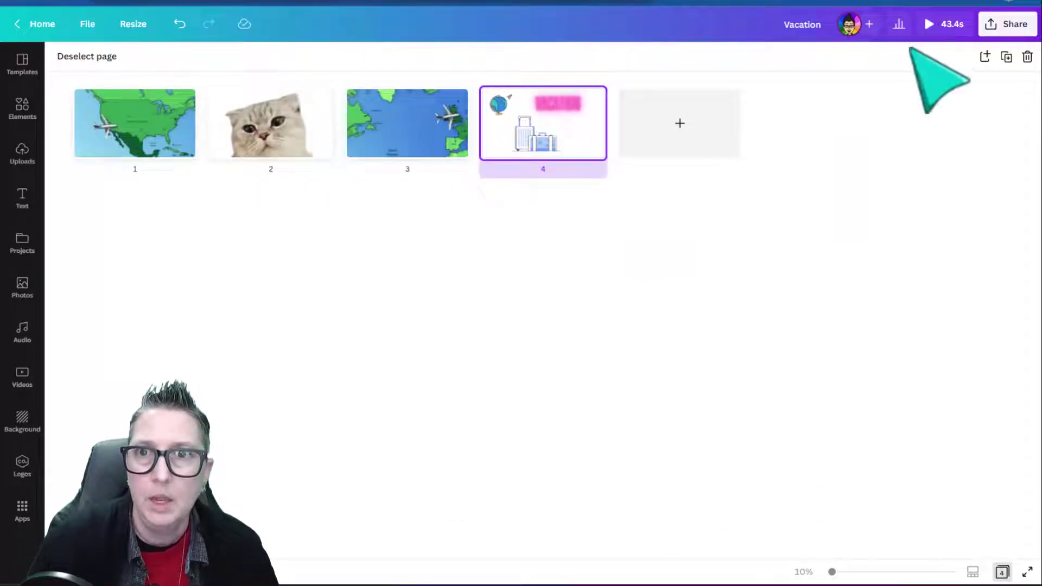
click(1002, 572)
click(1007, 24)
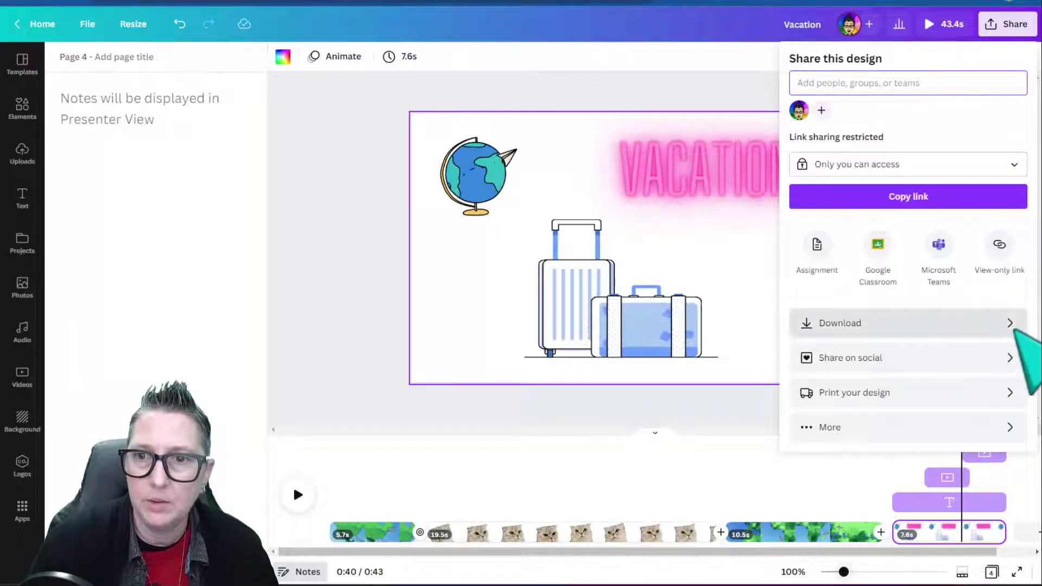
click(1010, 324)
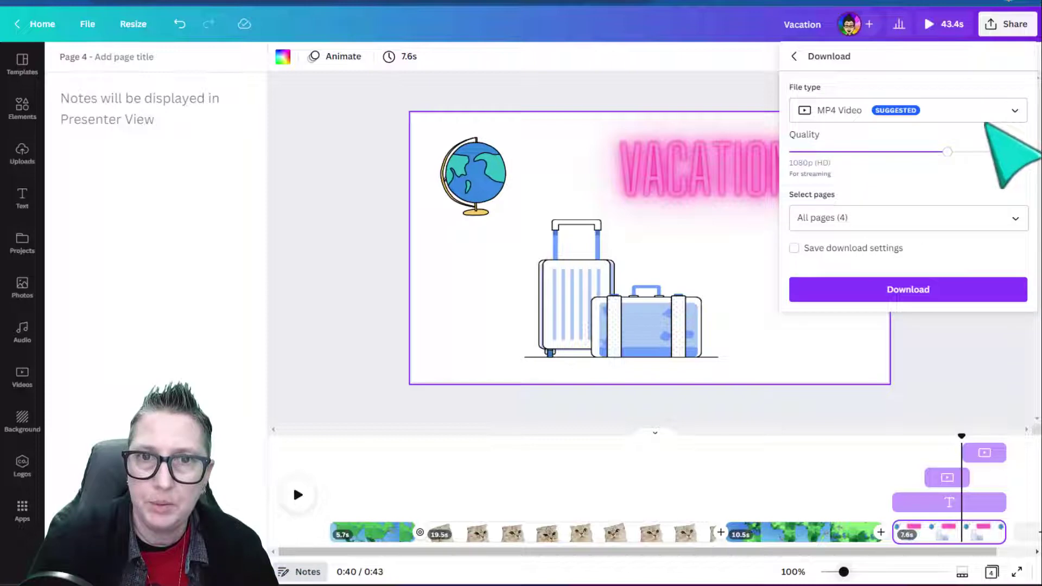
click(876, 529)
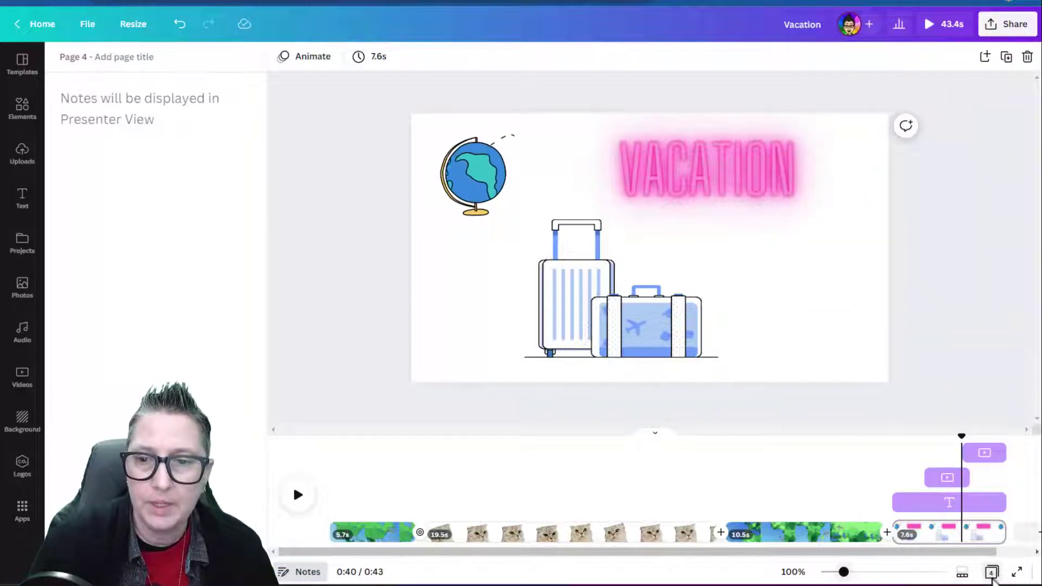
Open page 2, the cat page, from Grid view with notes hidden.
click(989, 575)
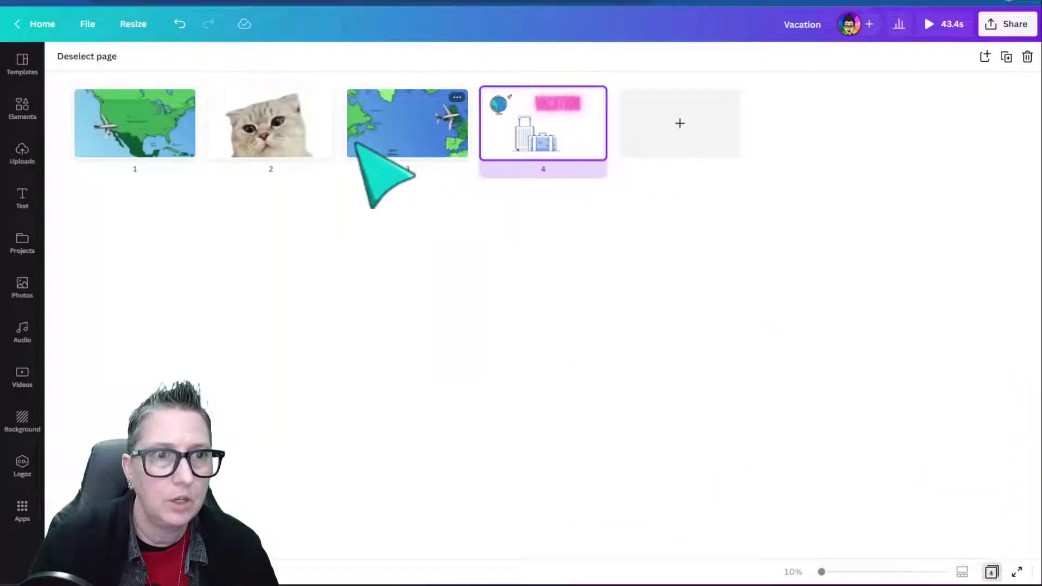
double_click(269, 133)
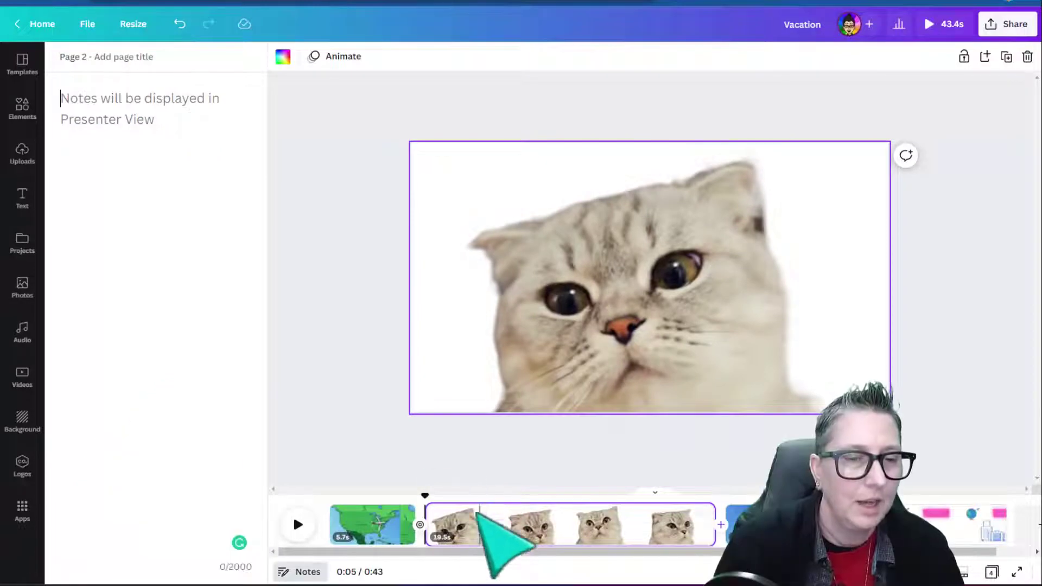
click(297, 571)
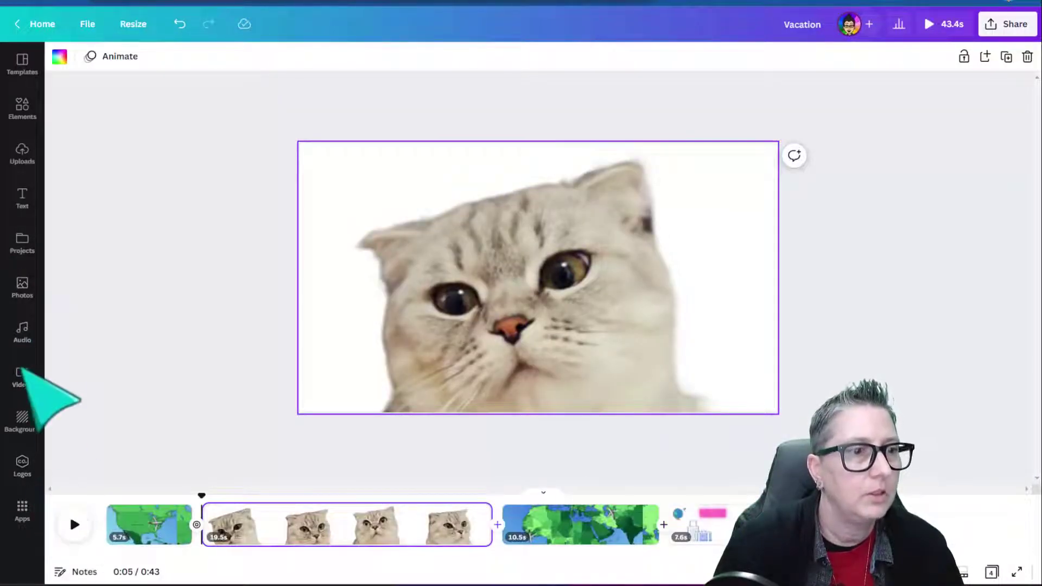
Search audio for 'meow', add Cat Meow 9, and play it back.
click(21, 330)
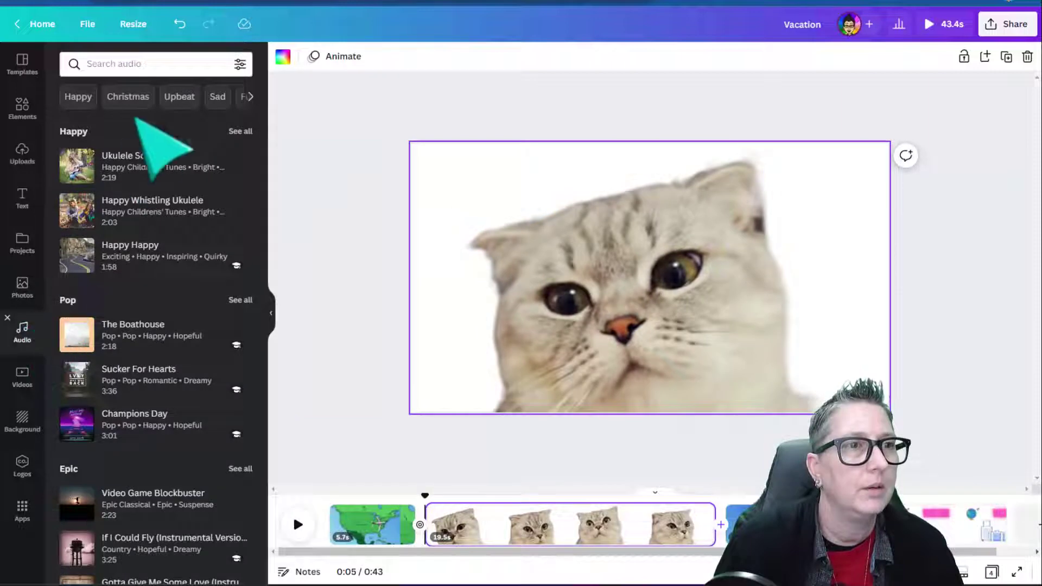
click(159, 67)
text(me)
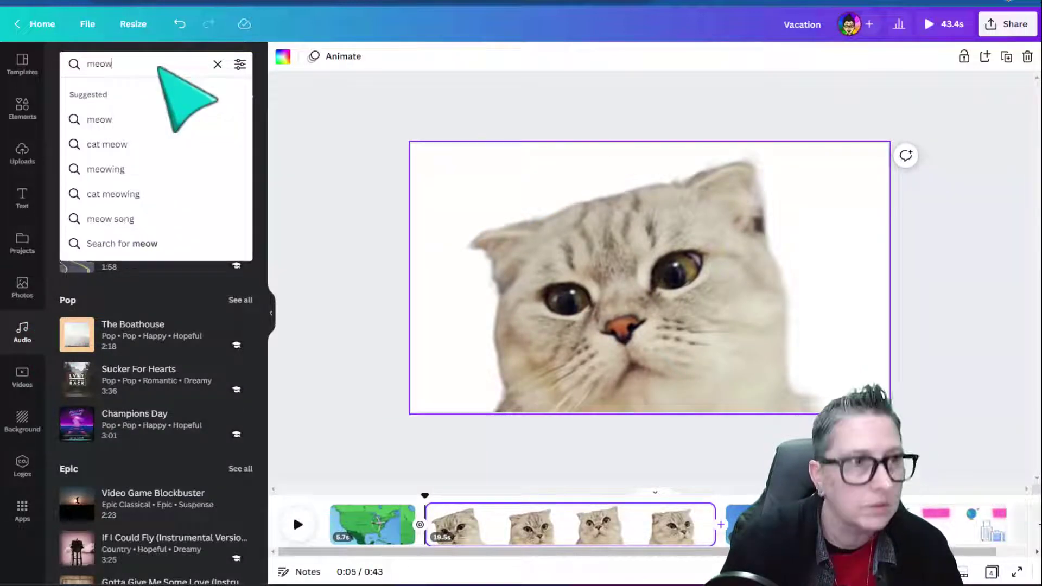
text(ow)
key(Return)
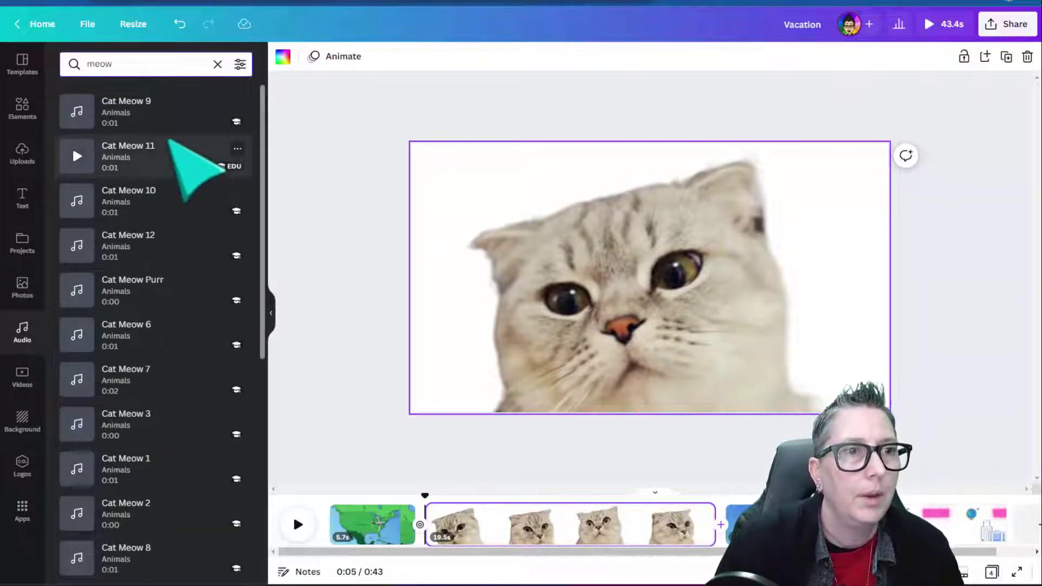
click(157, 114)
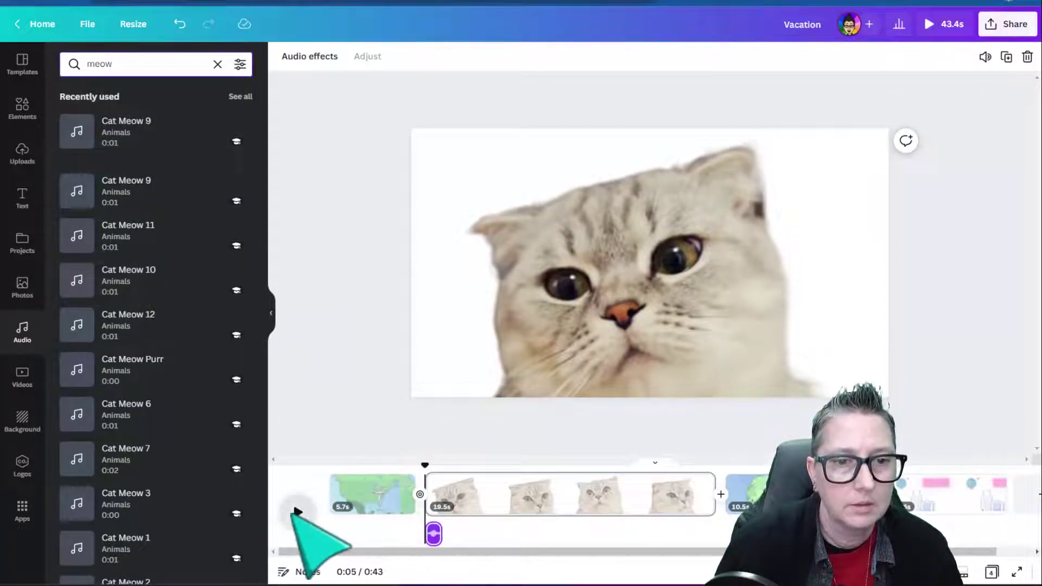
click(297, 511)
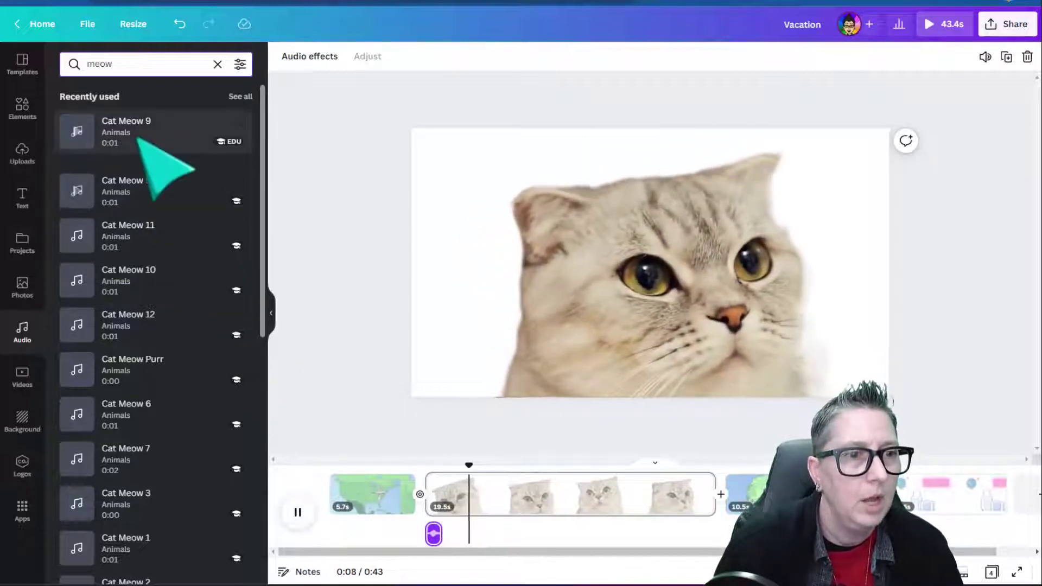
scroll(179, 510, down, 2)
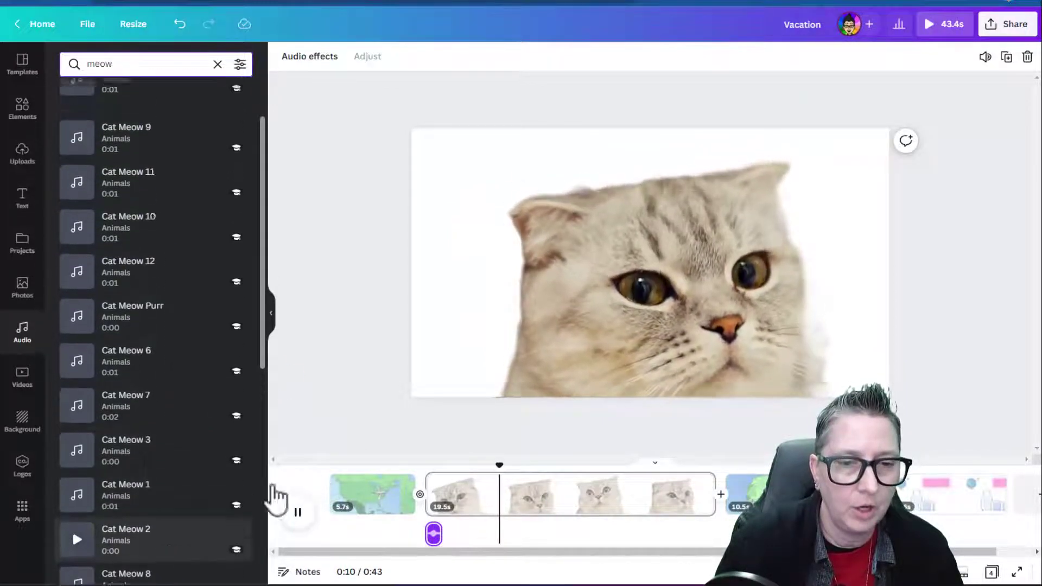
click(422, 477)
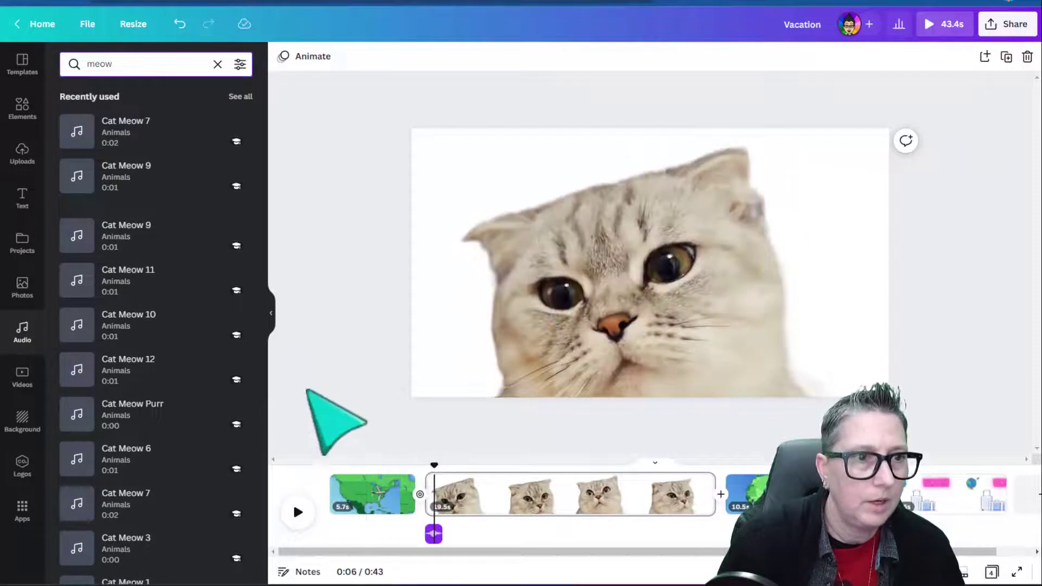
Add Cat Meow 10 twice, the second at 0:08, then replay from 0:05.
click(163, 320)
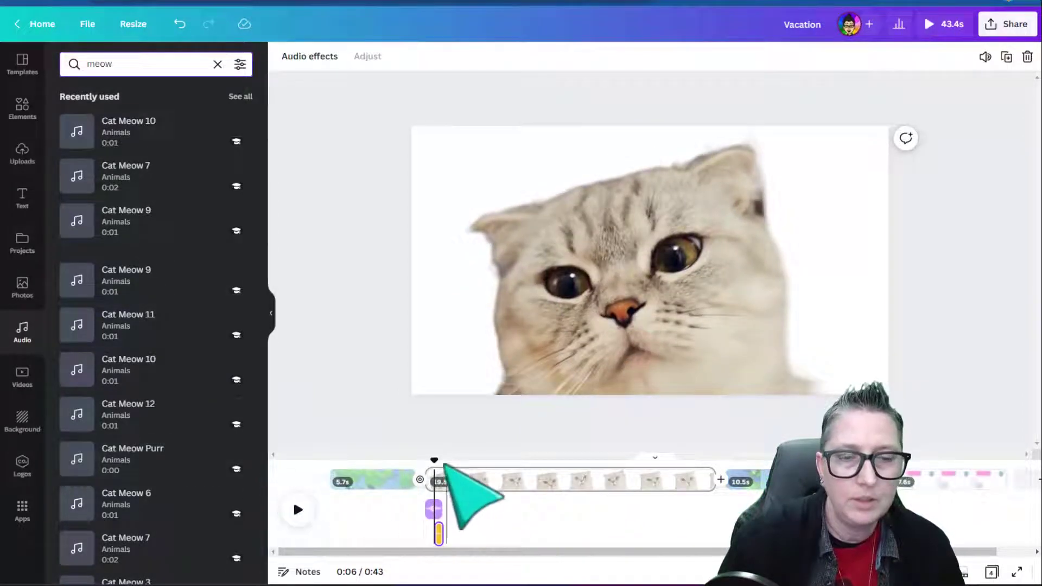
drag(441, 464, 465, 465)
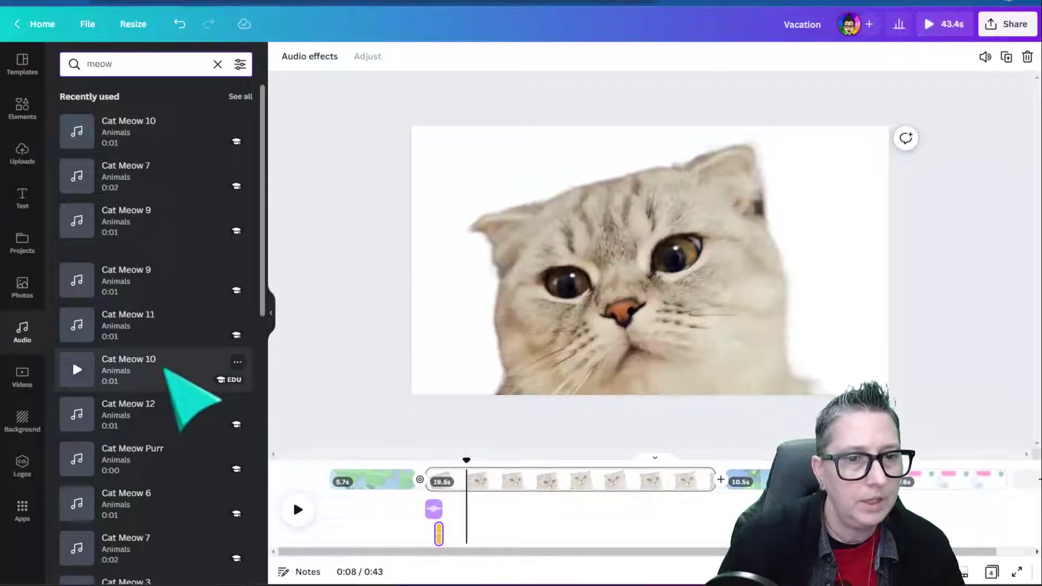
click(165, 370)
drag(464, 464, 425, 466)
click(297, 508)
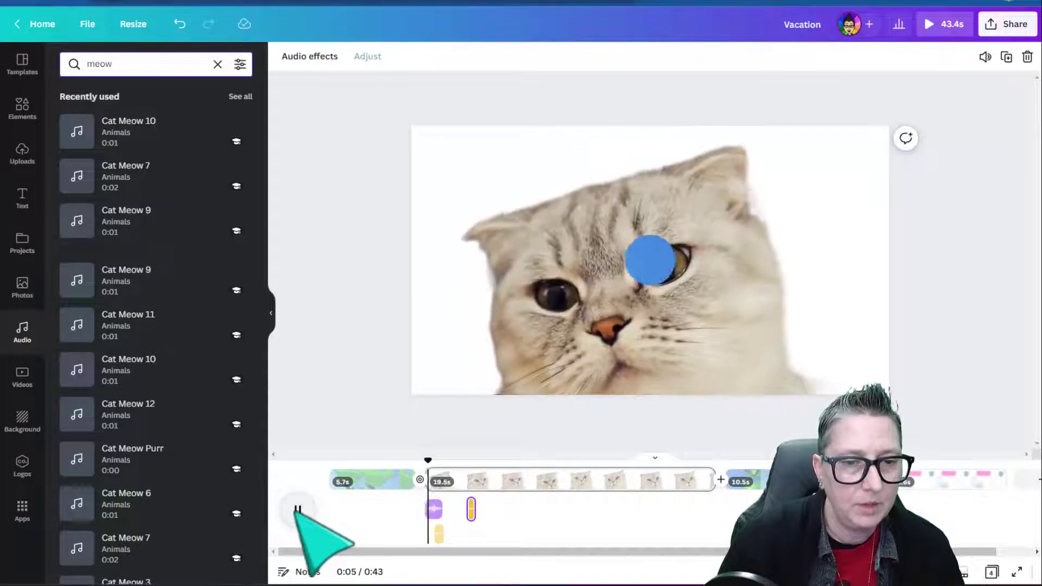